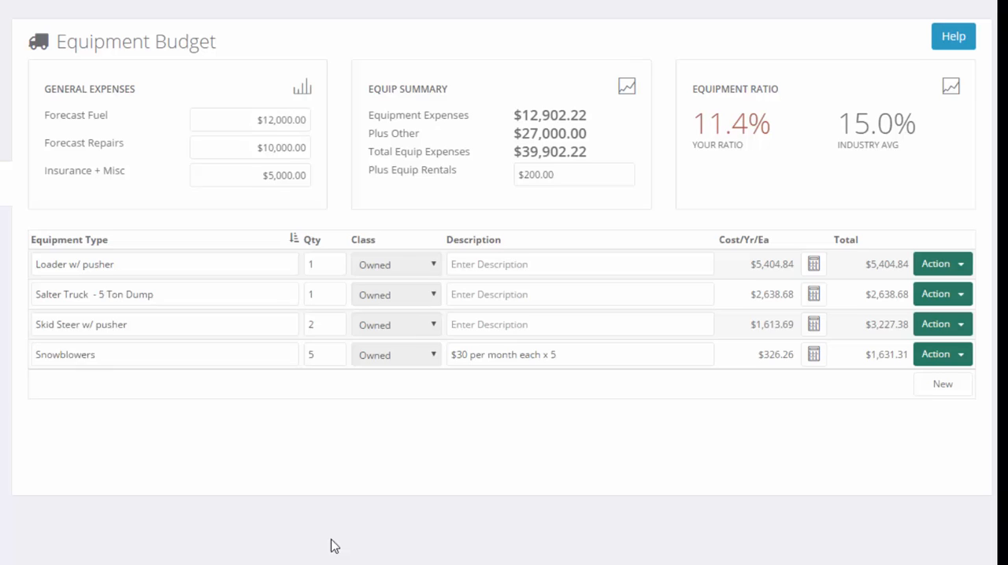
Review the forecast fuel, forecast repairs, and insurance and miscellaneous amounts in the general expenses
drag(272, 120, 309, 120)
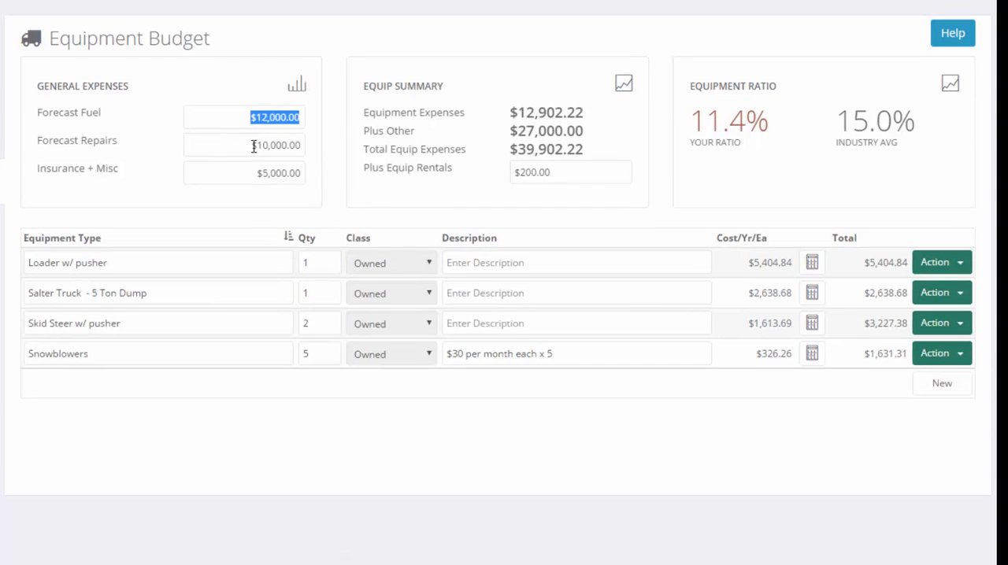
drag(241, 147, 322, 150)
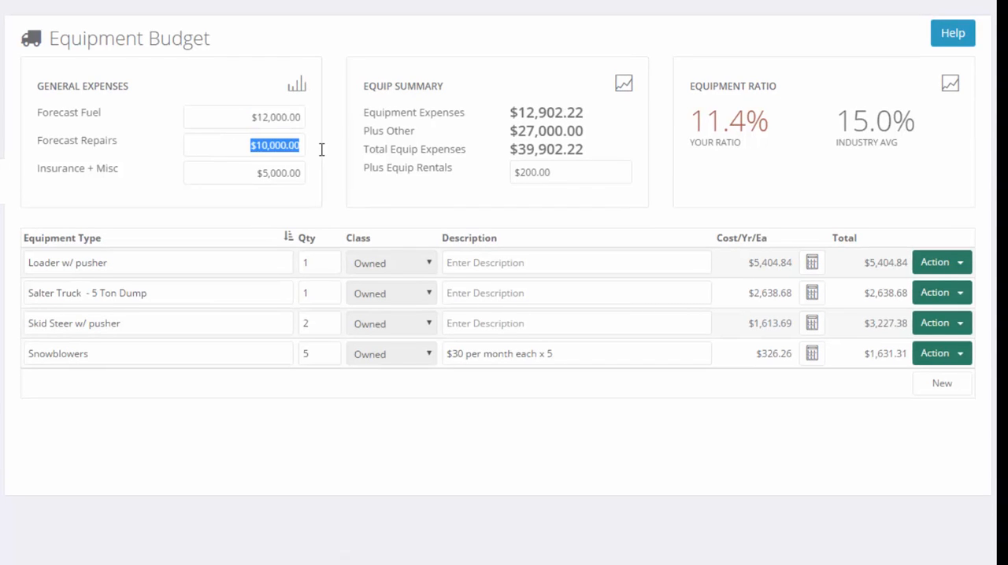
drag(234, 181, 329, 184)
key(Tab)
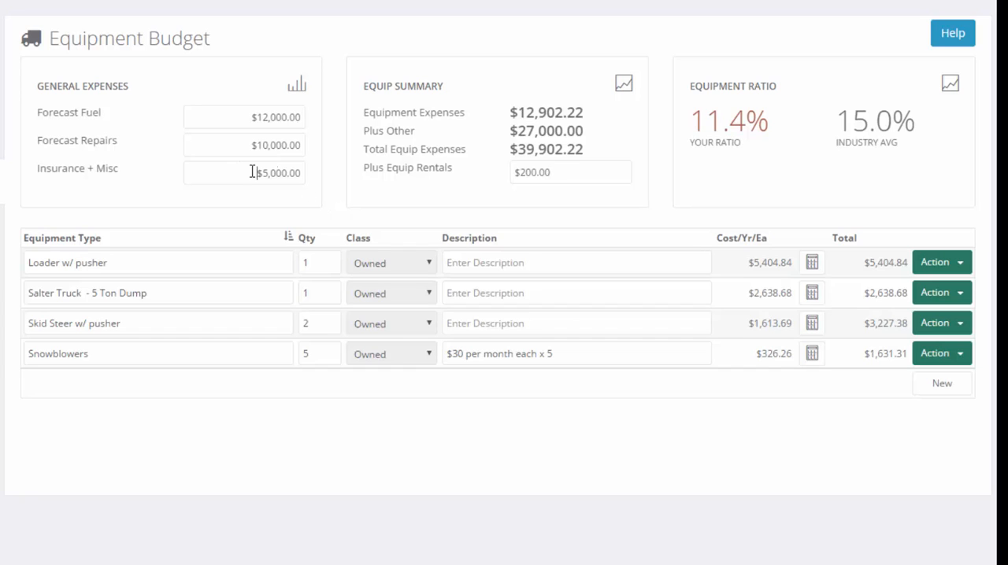
Set the Insurance + Misc amount in the general expenses to $0
drag(254, 173, 310, 174)
click(223, 180)
drag(228, 175, 336, 169)
text(0)
click(303, 203)
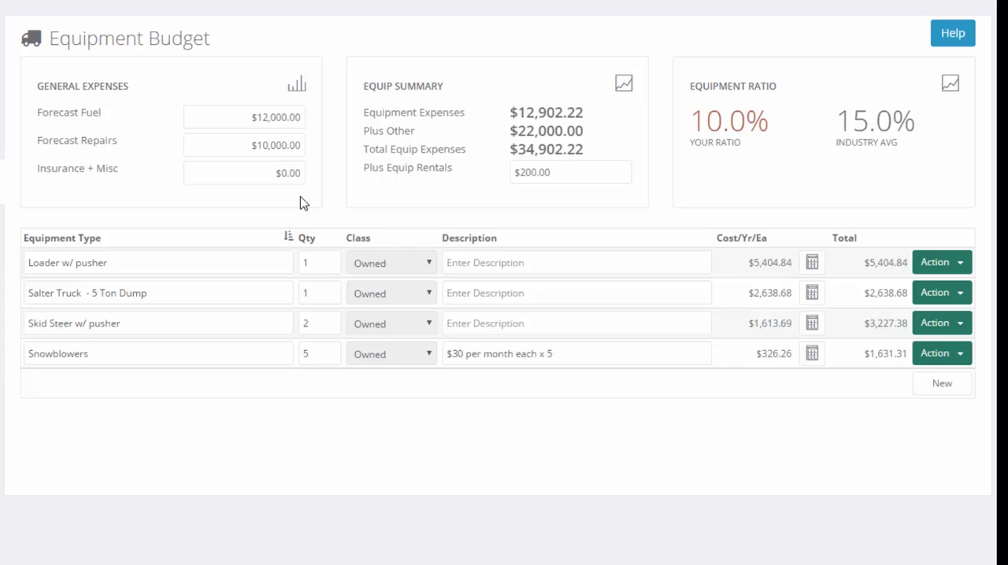
Set the Insurance + Misc amount in the general expenses back to $5,000
click(257, 177)
text(5,00)
text(0)
click(483, 166)
click(562, 173)
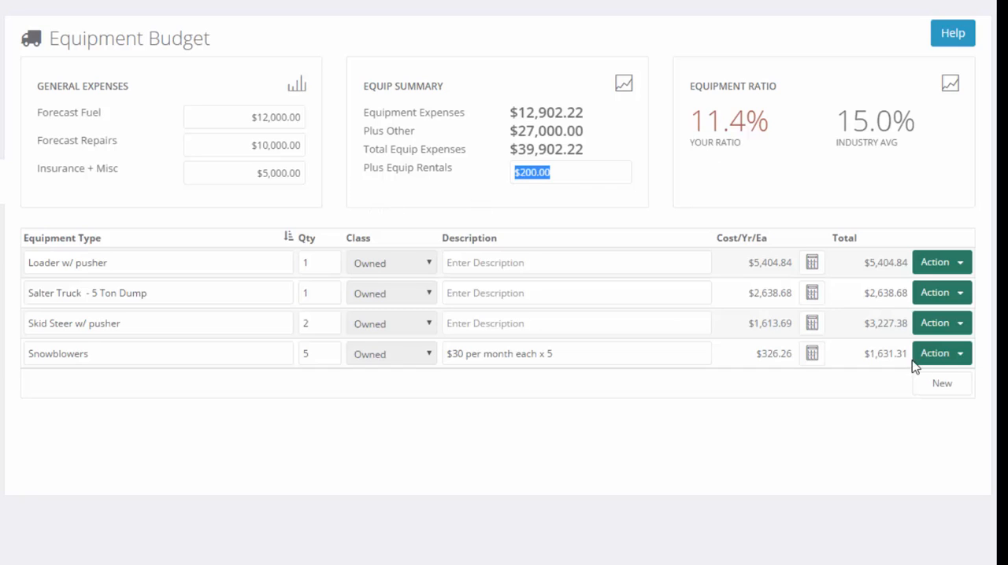
Add an equipment row named Snowplow with a quantity of 5 and the class Owned
click(936, 394)
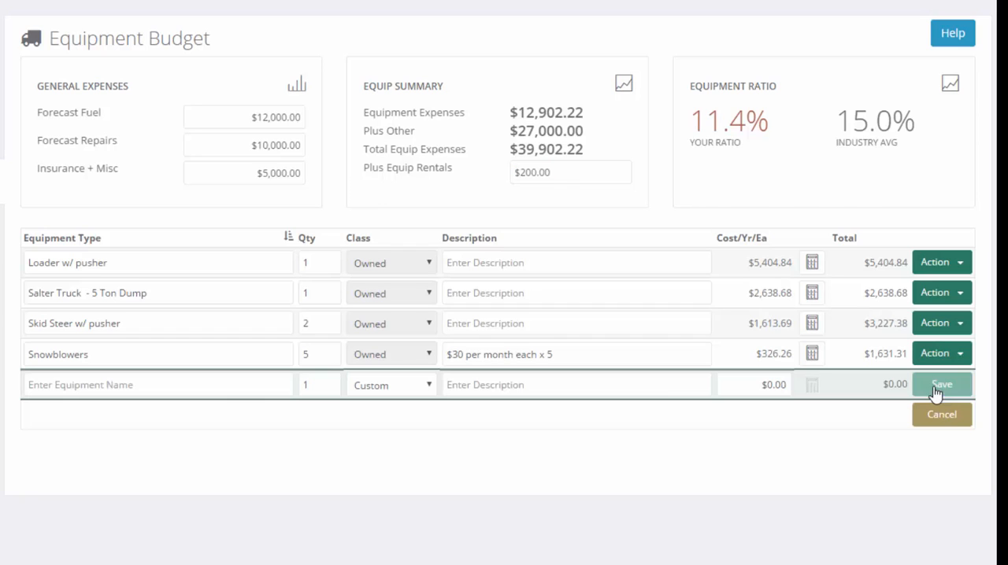
text(Snowplow)
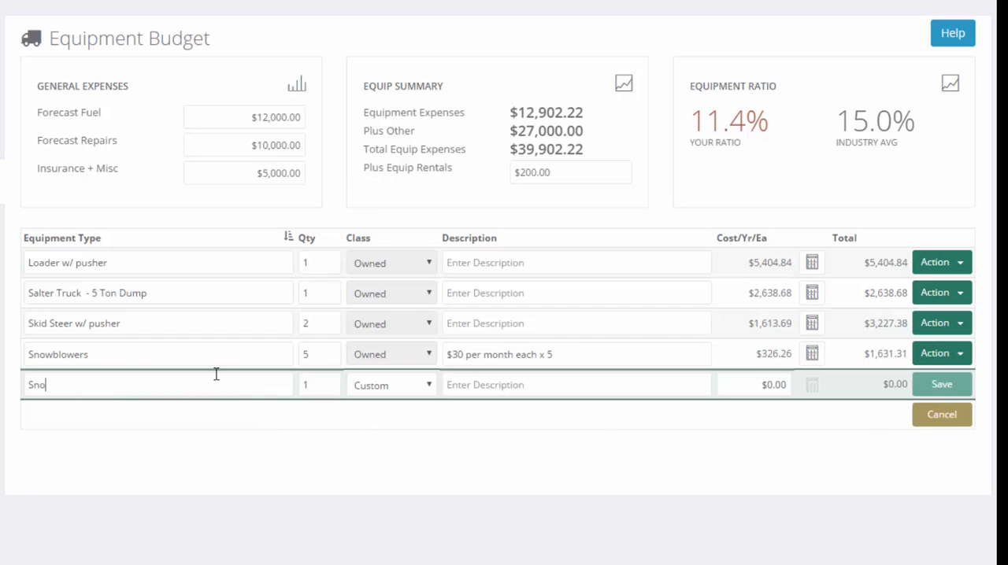
key(Tab)
text(5)
click(754, 387)
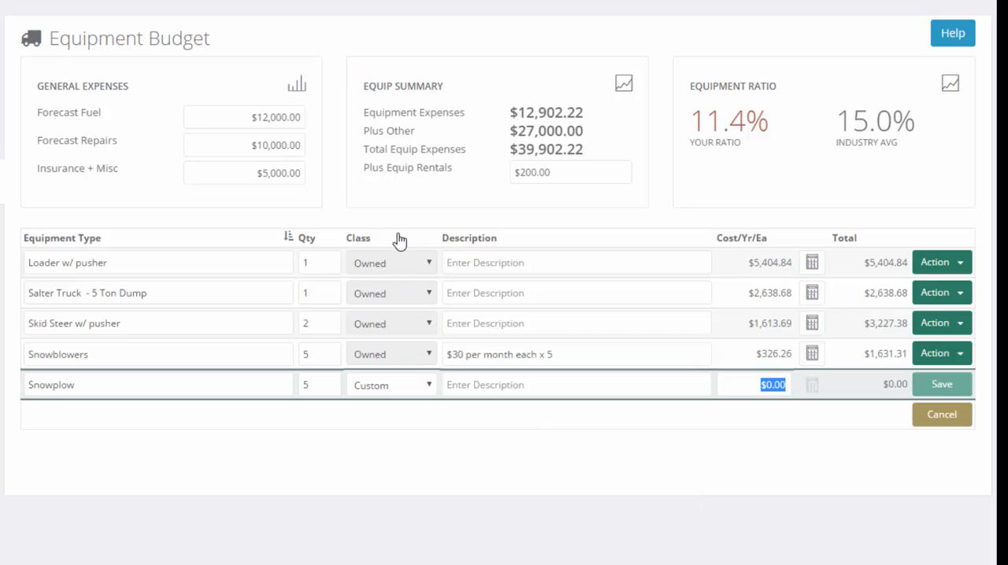
click(400, 386)
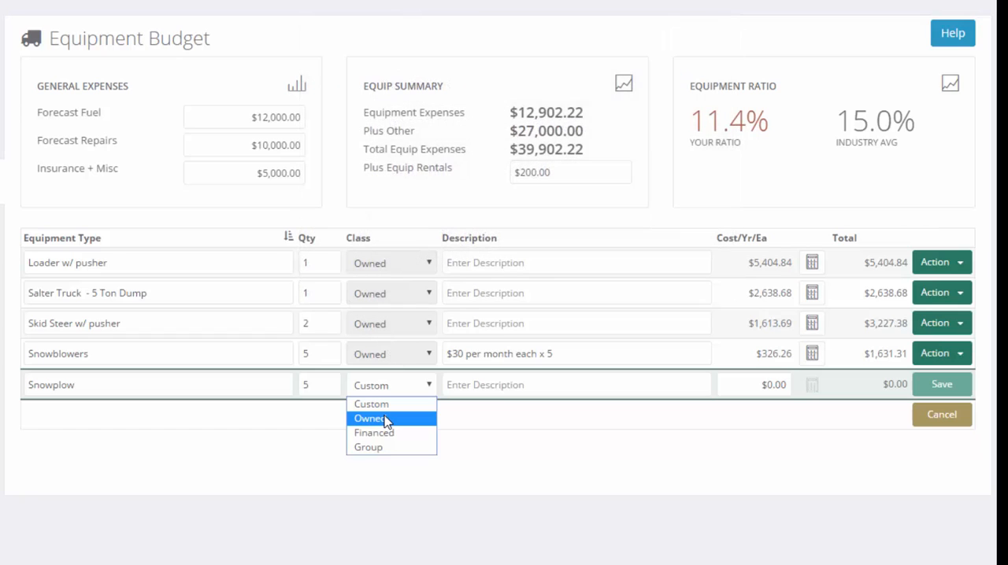
click(385, 420)
scroll(543, 429, down, 2)
click(118, 225)
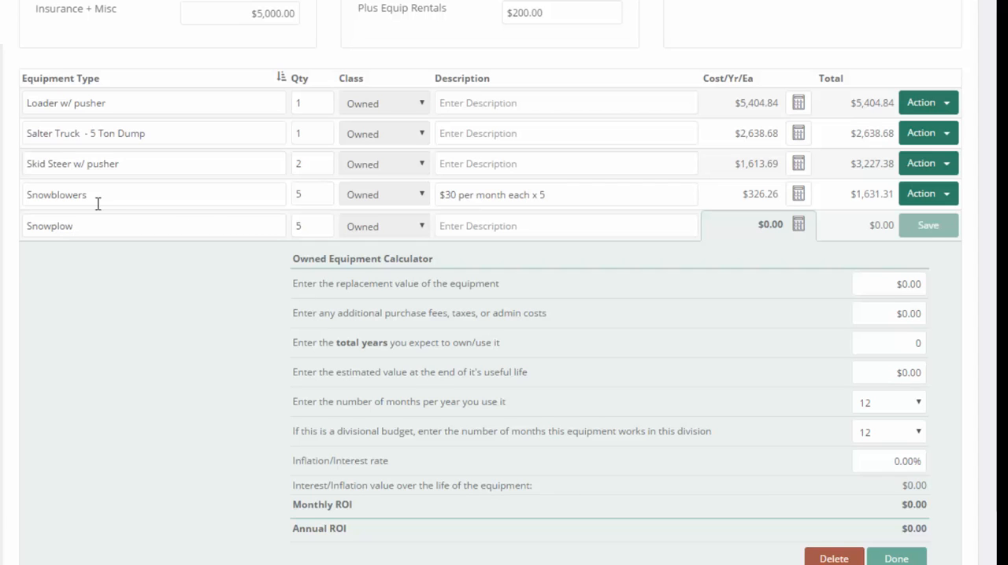
Enter $7,500 as the Snowplow's replacement value in the owned equipment calculator
click(874, 285)
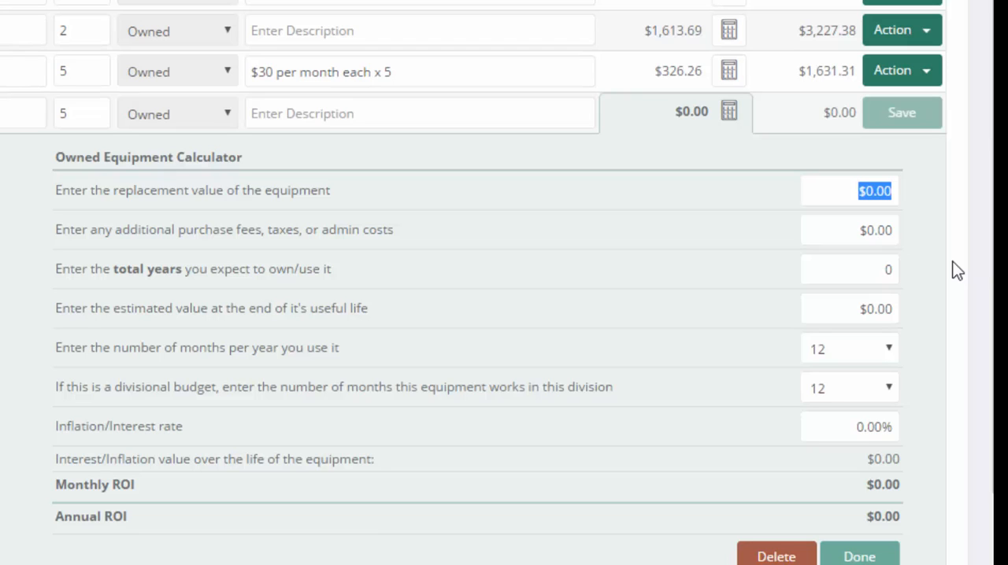
text(7500)
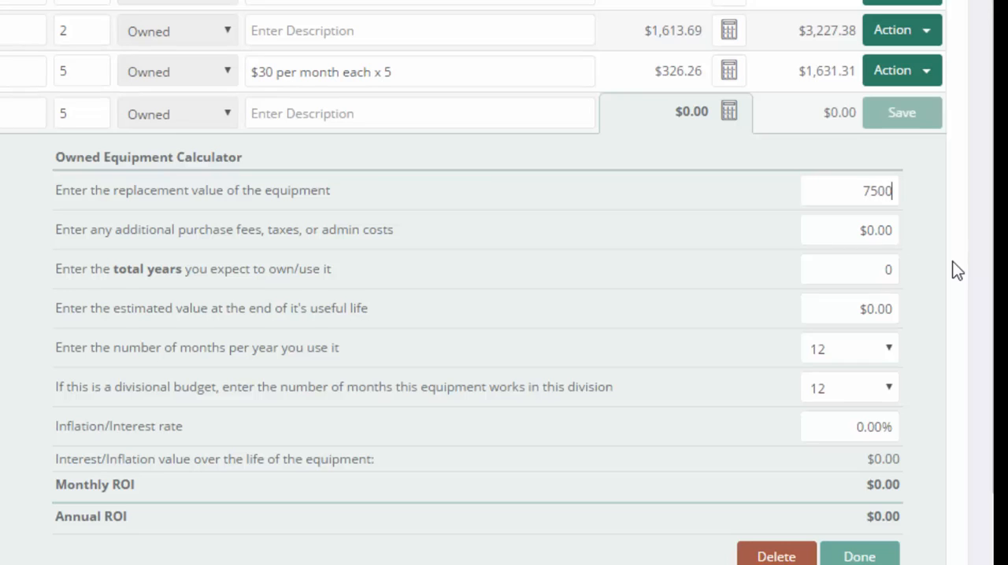
click(941, 267)
click(811, 191)
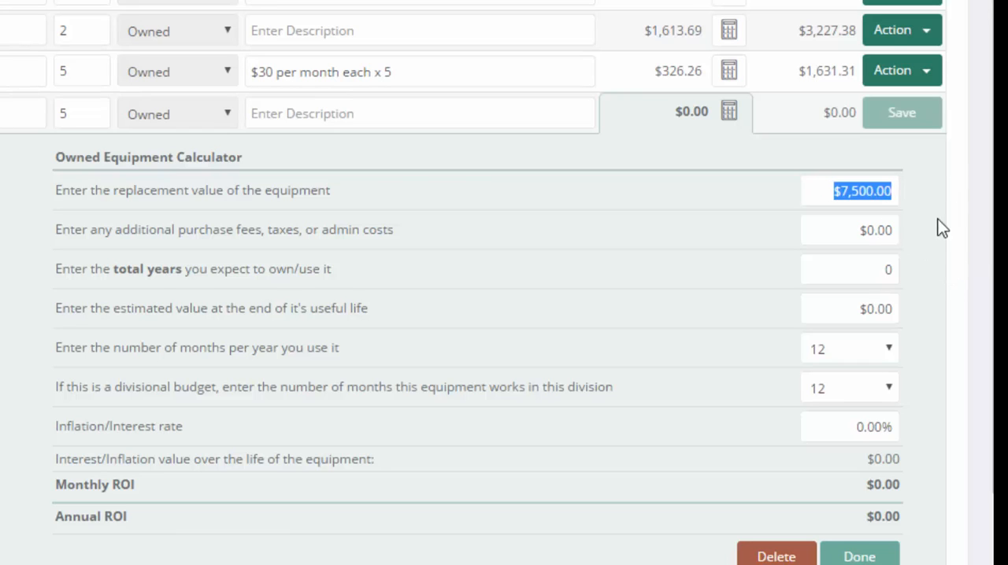
click(930, 225)
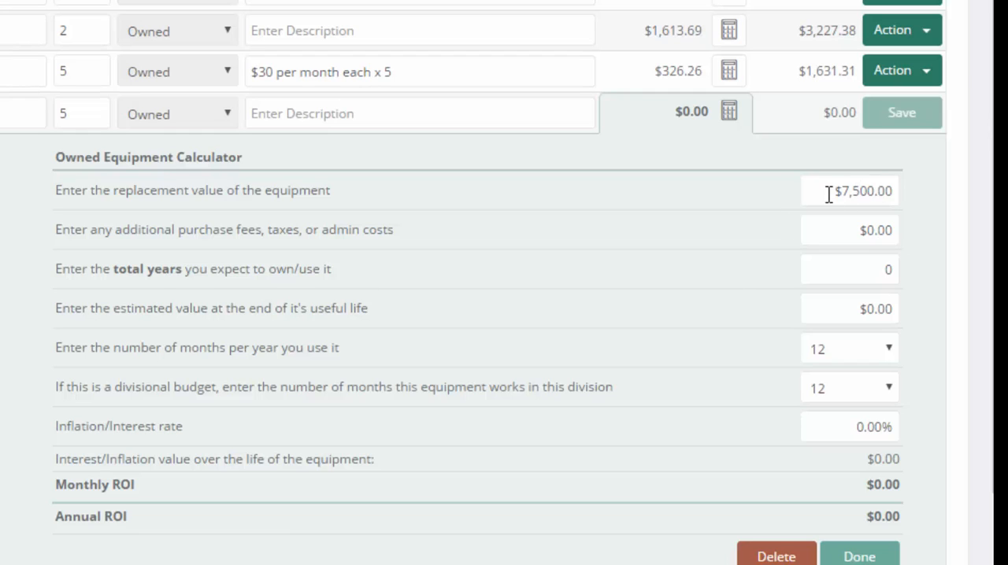
drag(814, 191, 923, 190)
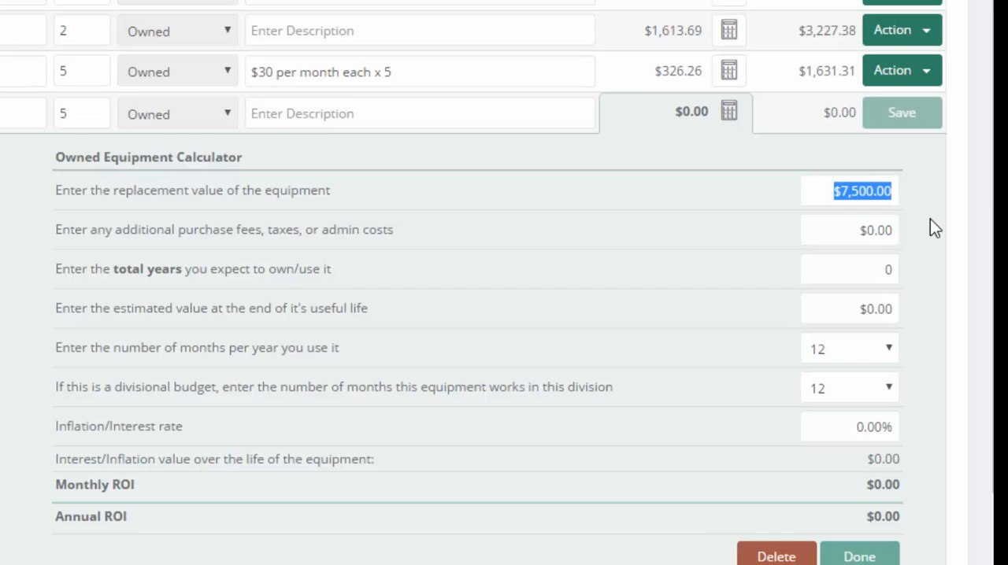
click(930, 220)
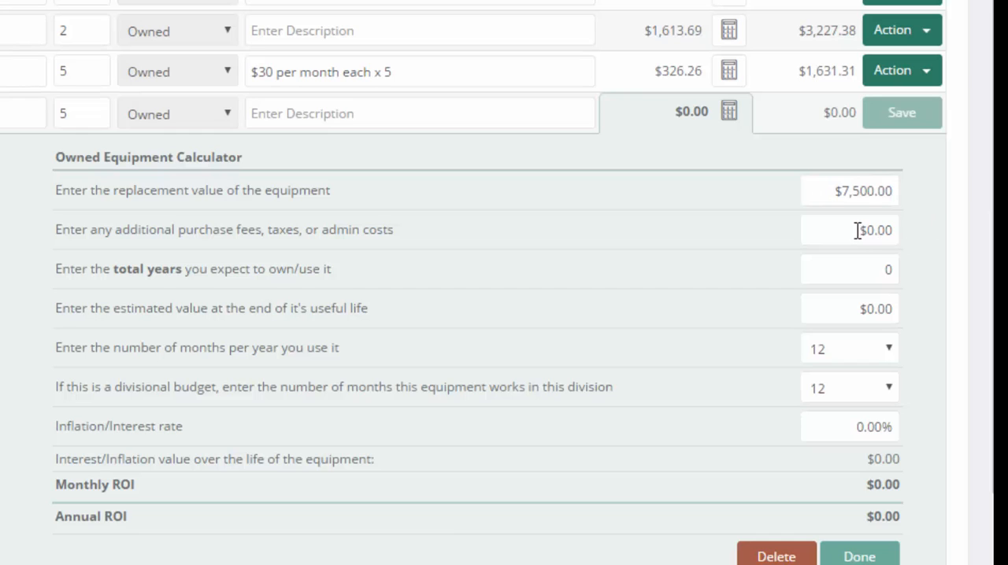
Set the total years the Snowplow is expected to be owned or used to 8
drag(857, 230, 904, 226)
drag(859, 268, 948, 266)
drag(831, 173, 969, 168)
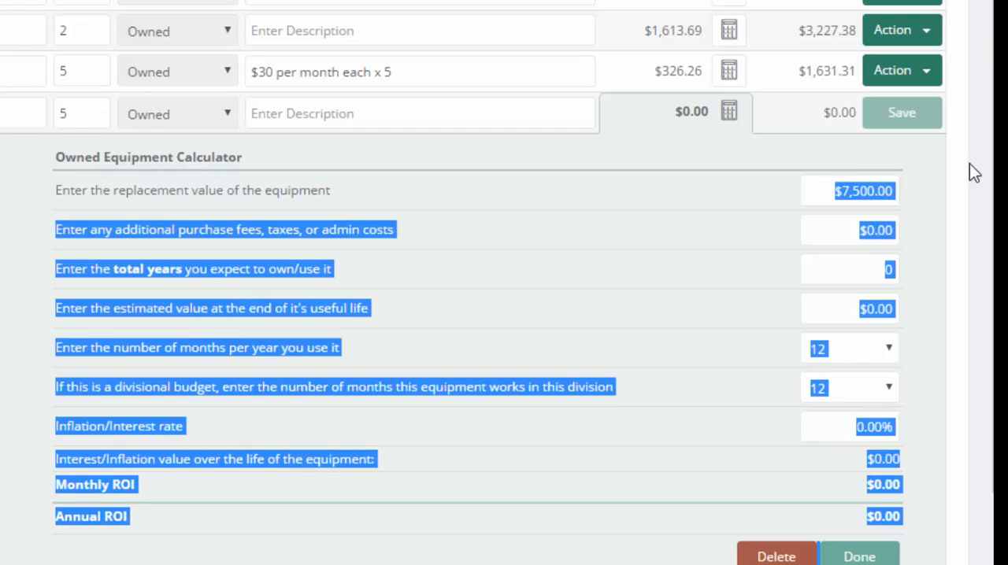
click(894, 193)
click(858, 268)
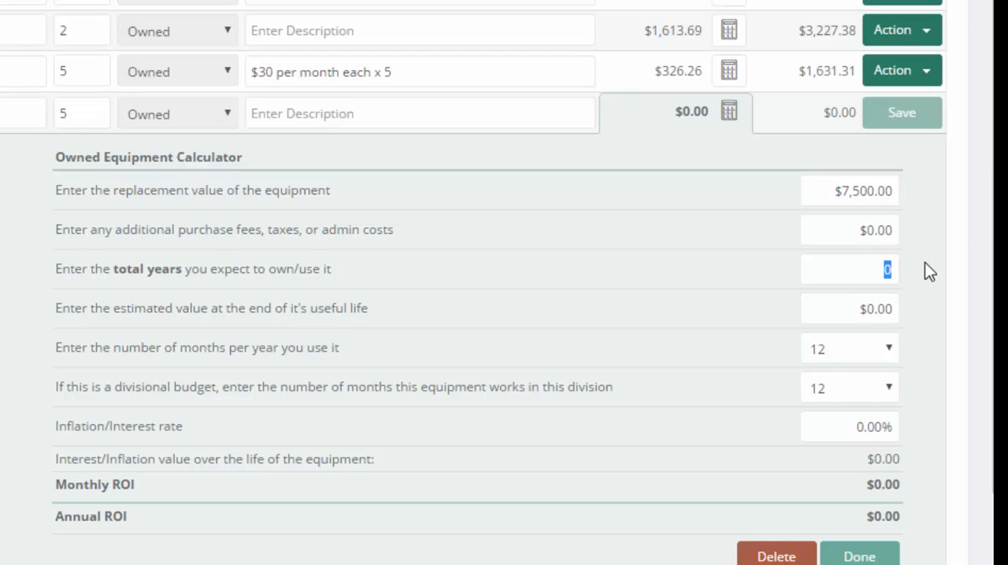
text(8)
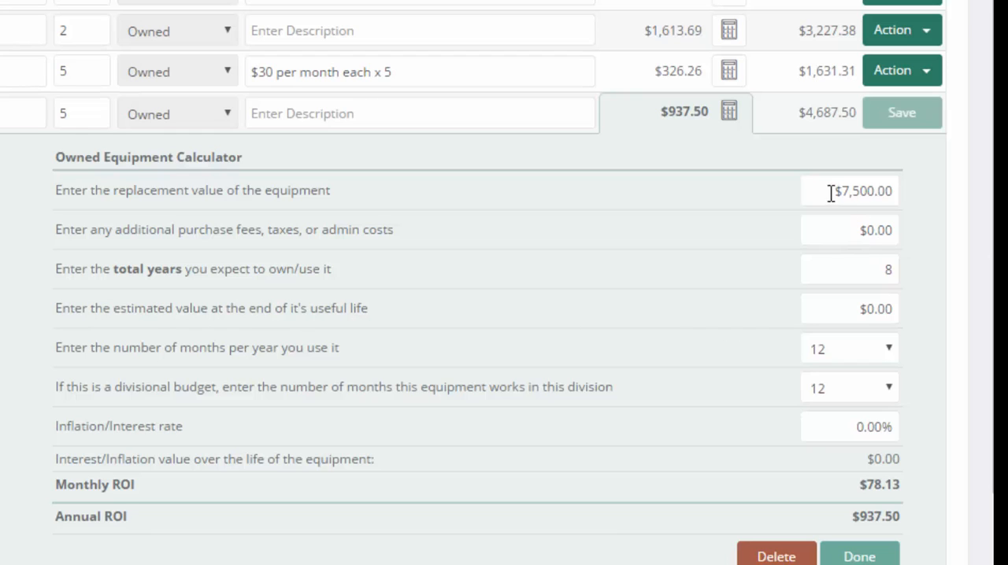
Enter $0 as the Snowplow's estimated value at the end of its useful life
drag(831, 192, 899, 193)
double_click(888, 270)
drag(837, 310, 929, 303)
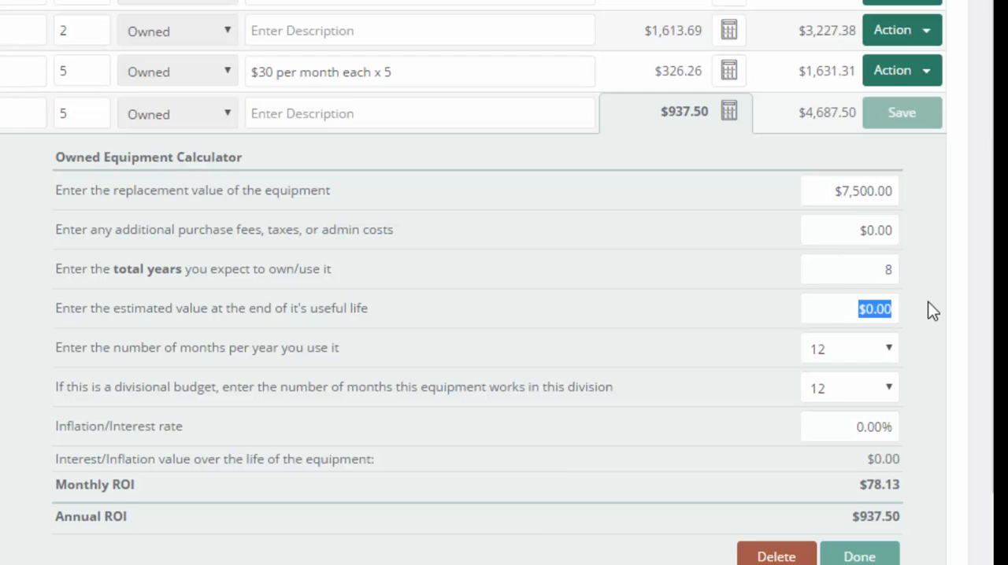
text(0)
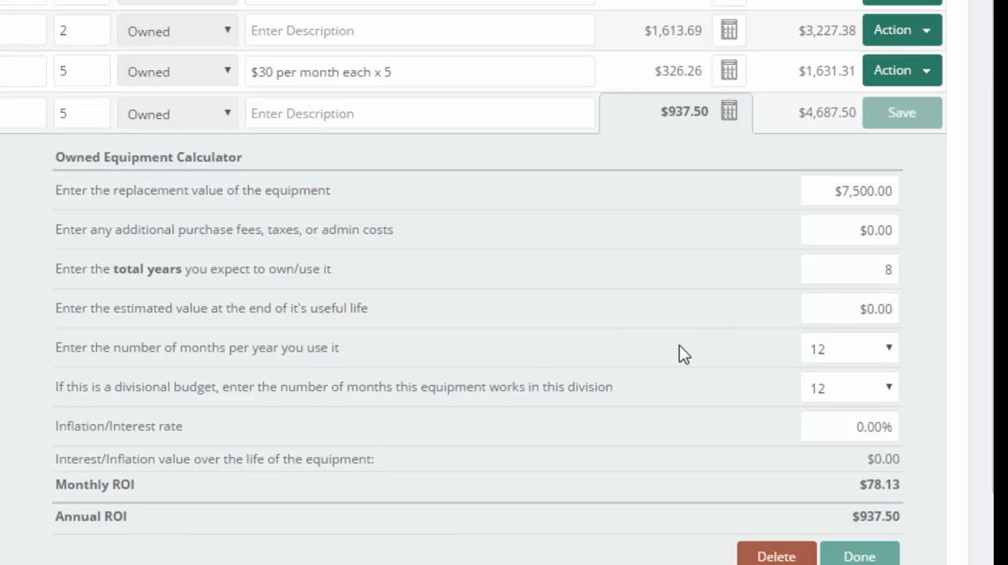
Set the number of months per year the Snowplow is used to 4
click(833, 348)
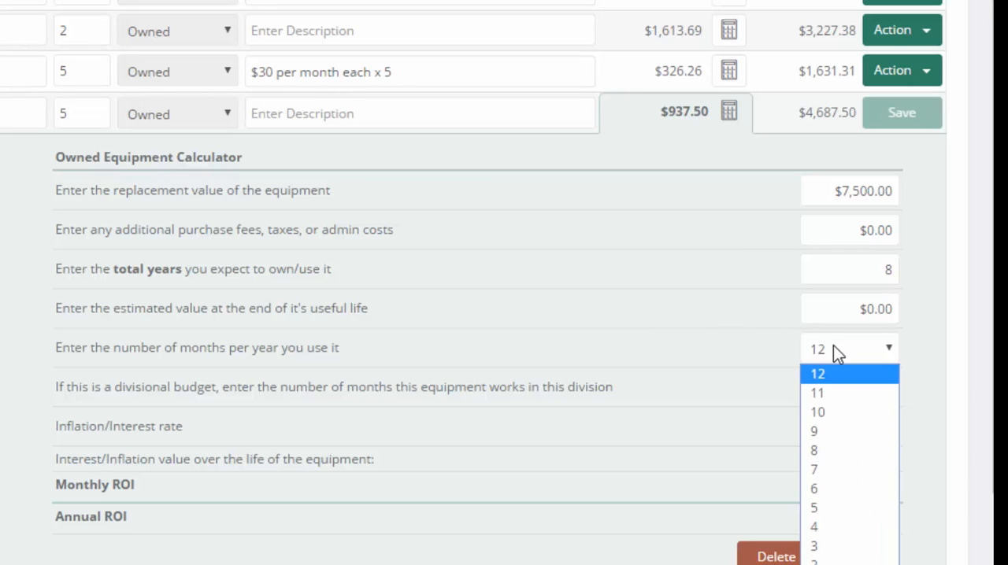
click(817, 506)
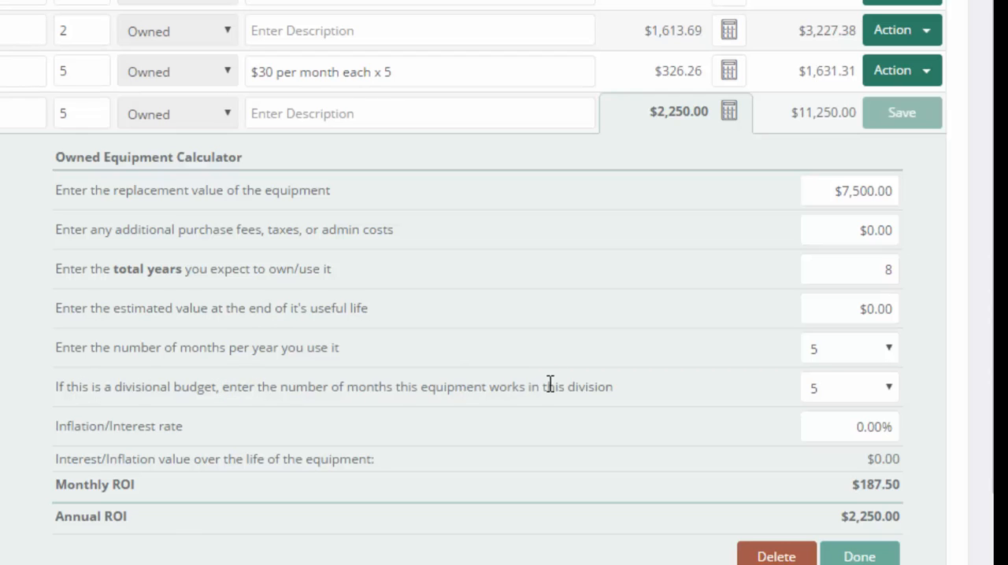
click(842, 347)
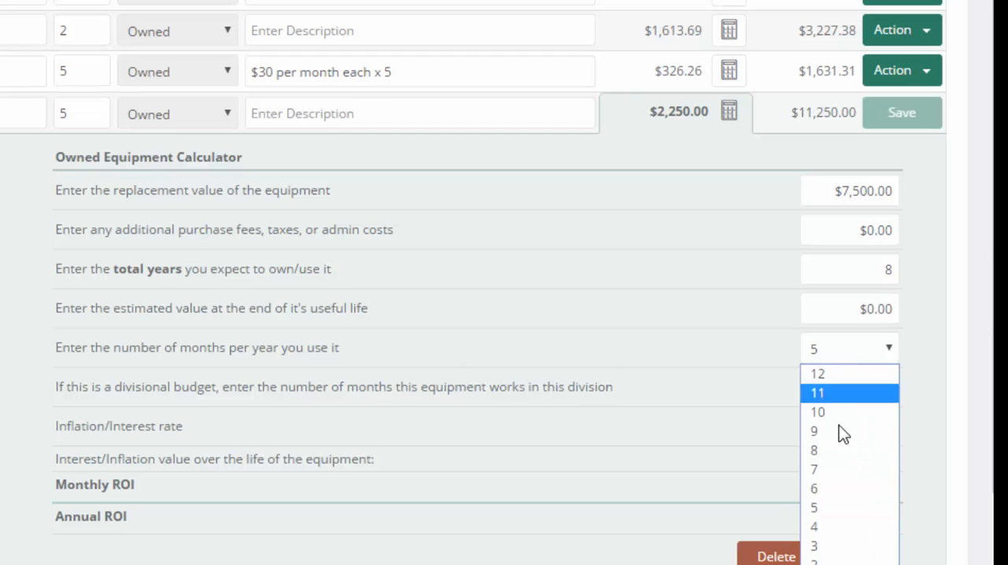
click(814, 523)
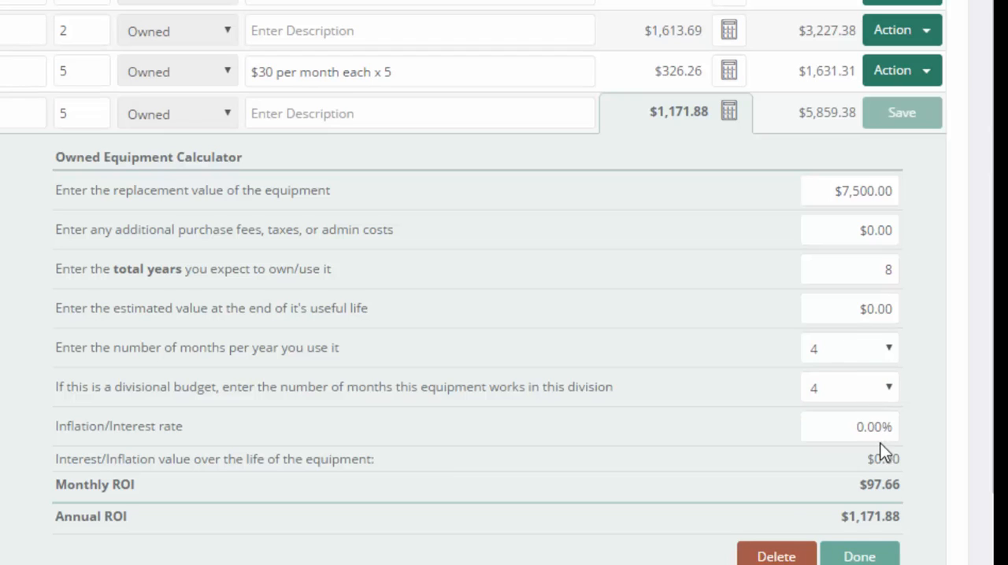
Set the Snowplow's inflation/interest rate to 1%
click(841, 426)
text(1)
click(752, 408)
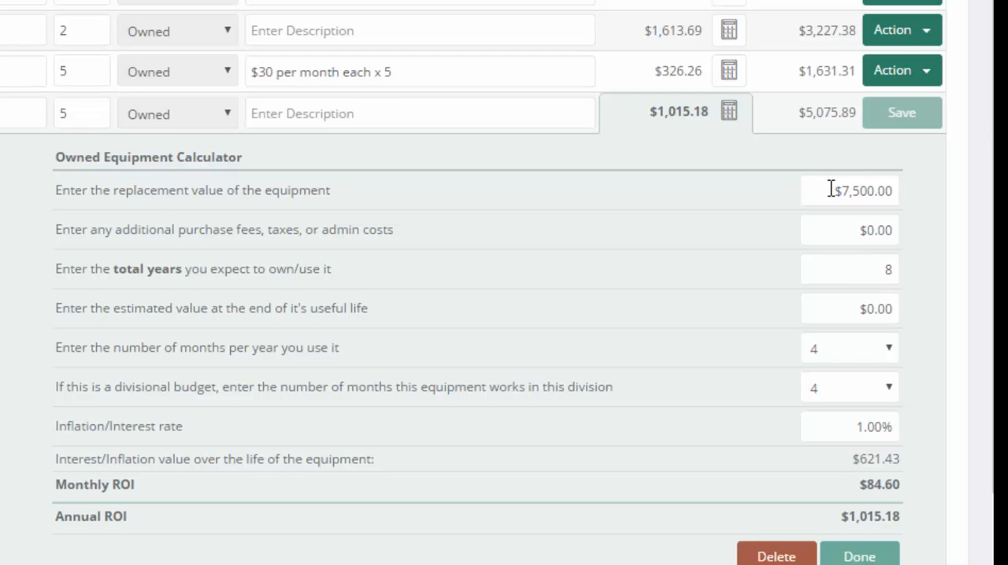
Recheck the replacement value, years of use, end value and inflation rate, and finish the Snowplow's cost calculation
drag(830, 190, 912, 191)
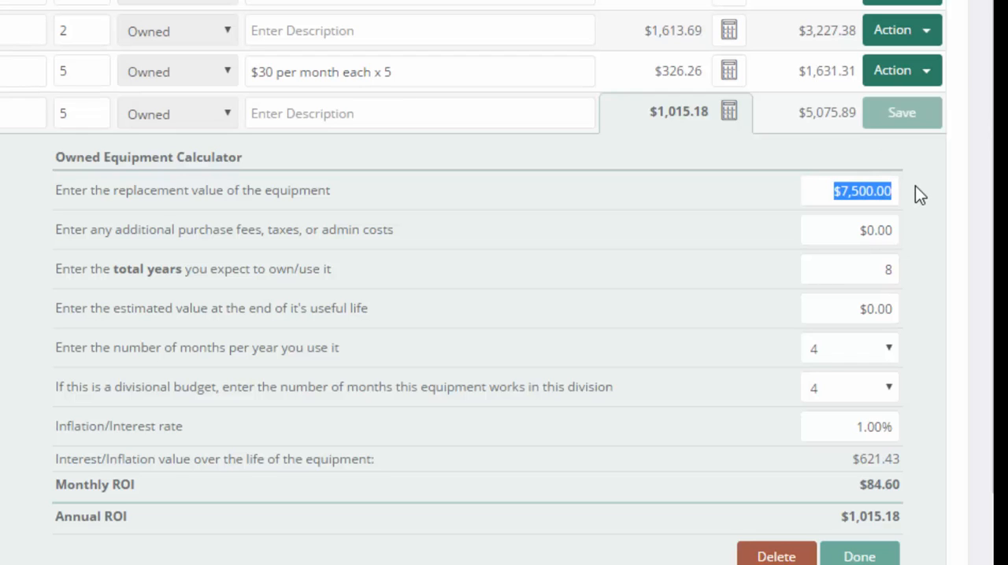
click(930, 220)
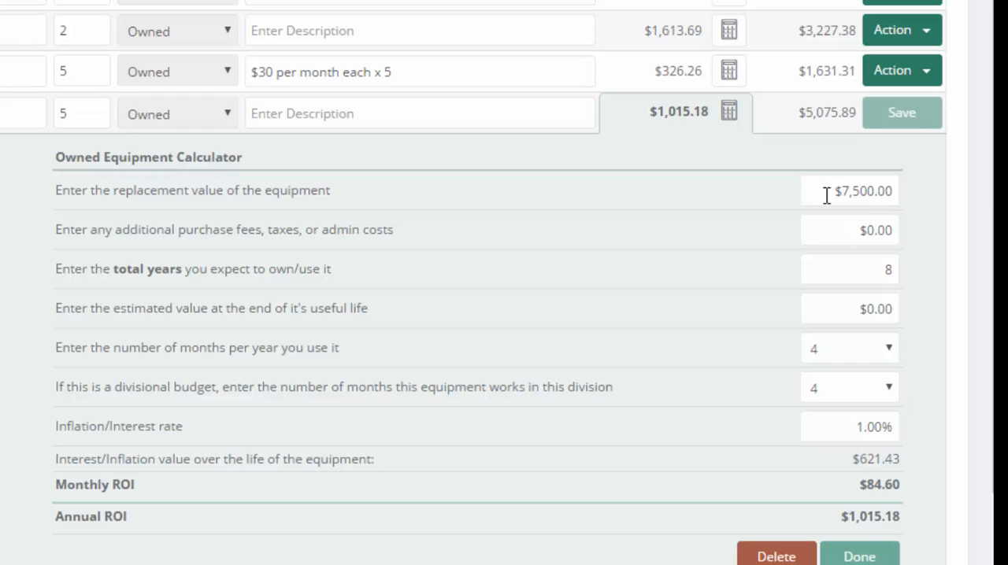
drag(824, 195, 913, 183)
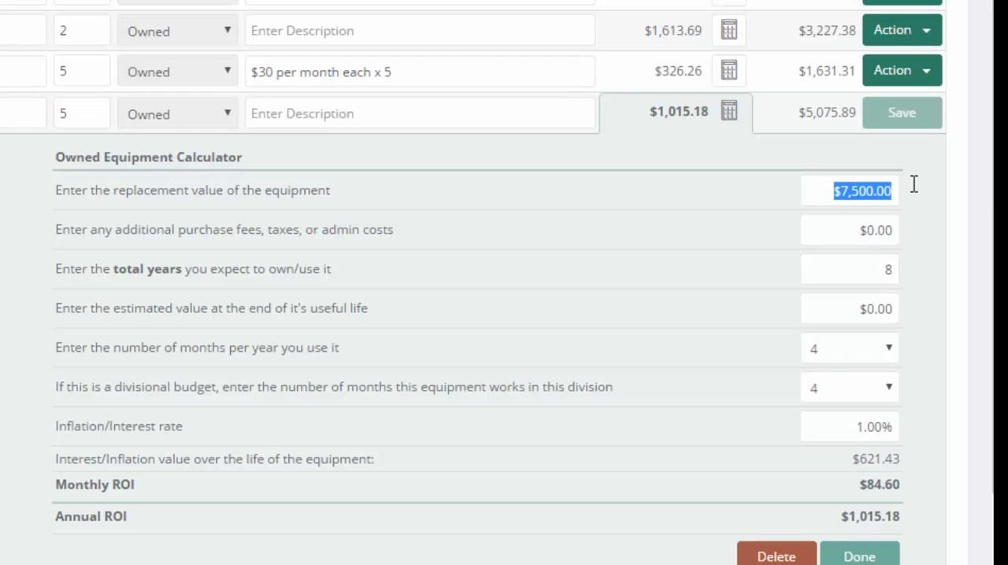
drag(868, 265, 916, 259)
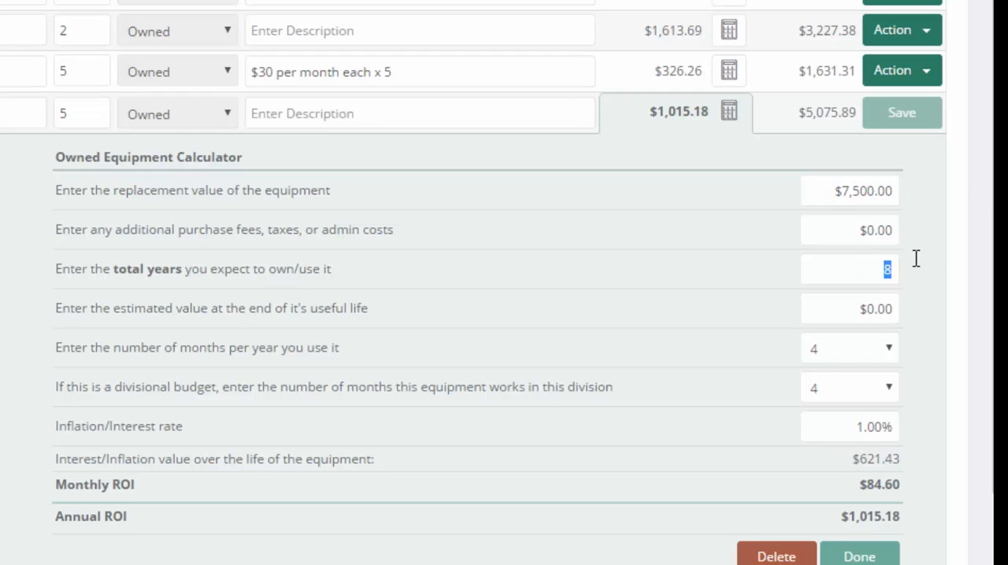
drag(836, 309, 919, 306)
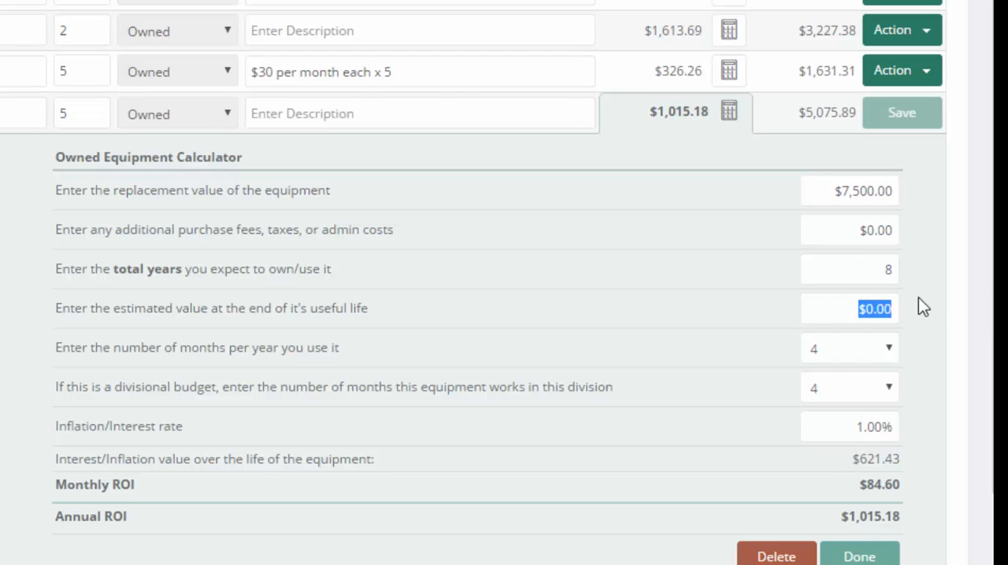
drag(840, 423, 908, 412)
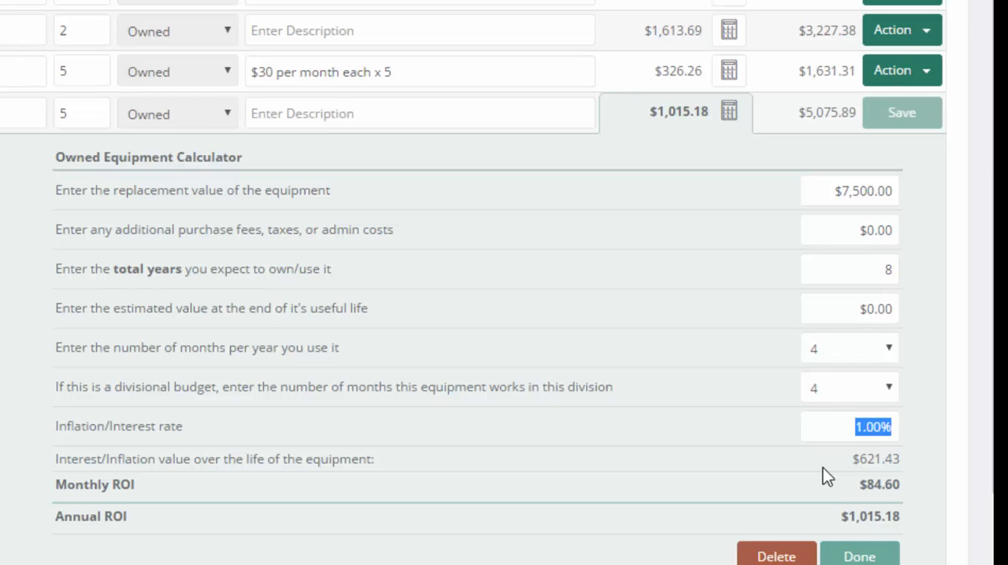
click(885, 555)
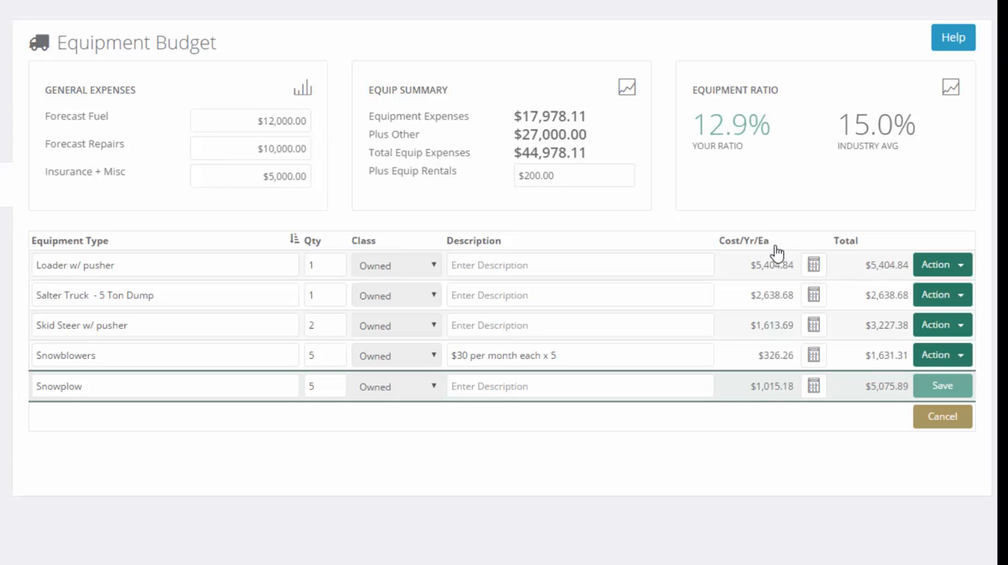
Check the Snowplow's quantity and total cost, and save its equipment row
double_click(308, 383)
drag(868, 242, 827, 239)
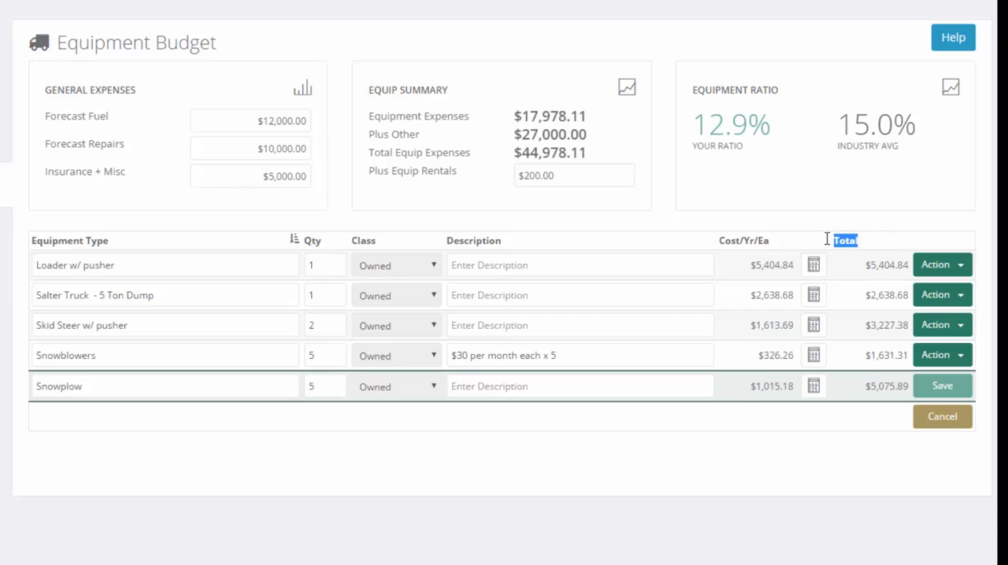
click(835, 454)
click(937, 386)
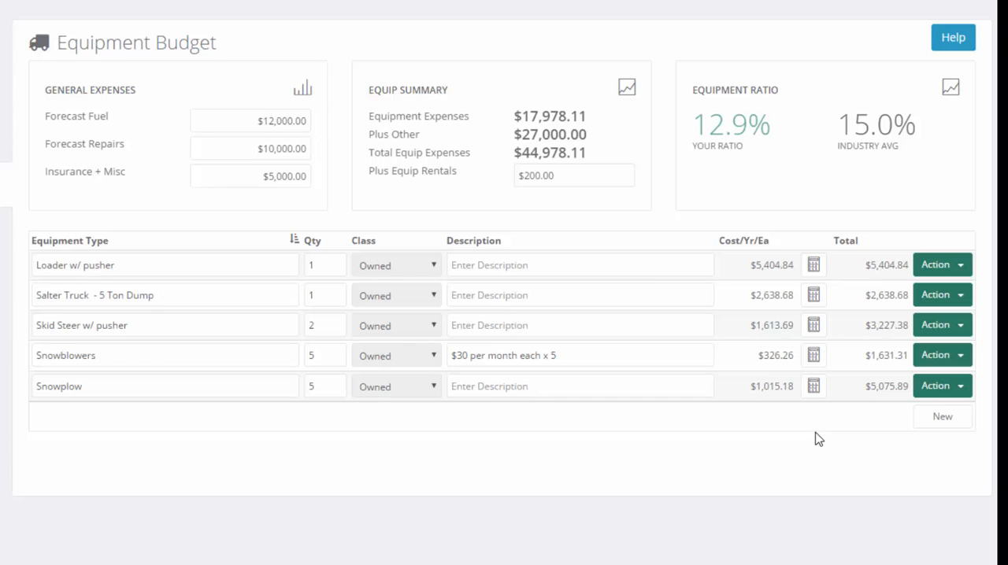
Add a new equipment row named "Plow Truck (3/4 ton)"
click(944, 417)
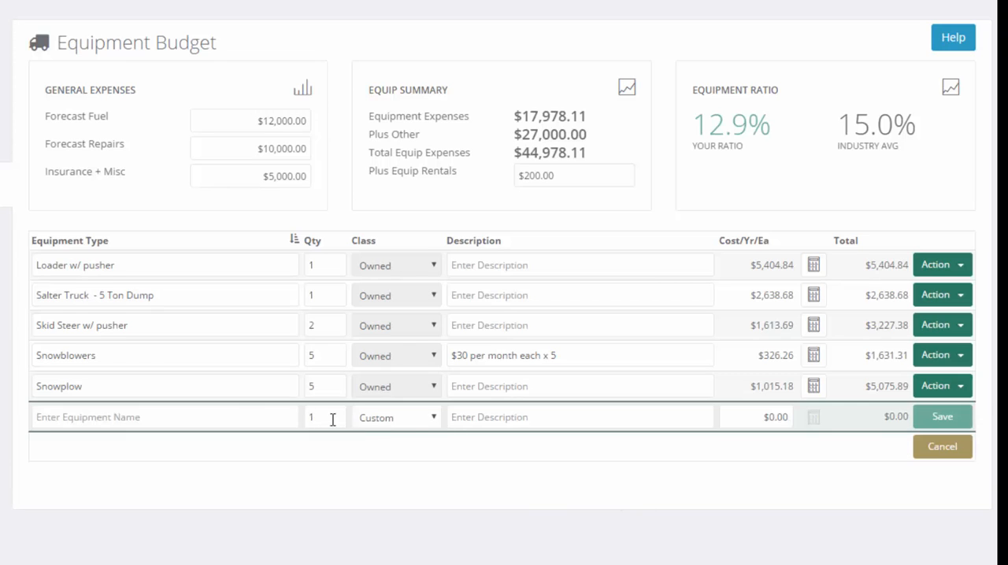
click(183, 418)
text(Pl)
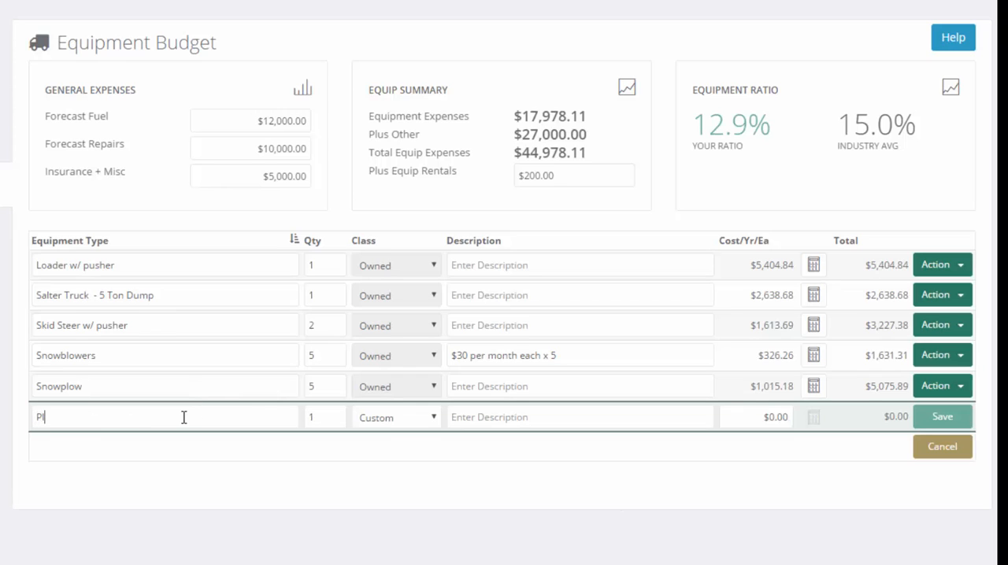
text(ow Truck (3/4 tons)
key(BackSpace)
text())
key(Tab)
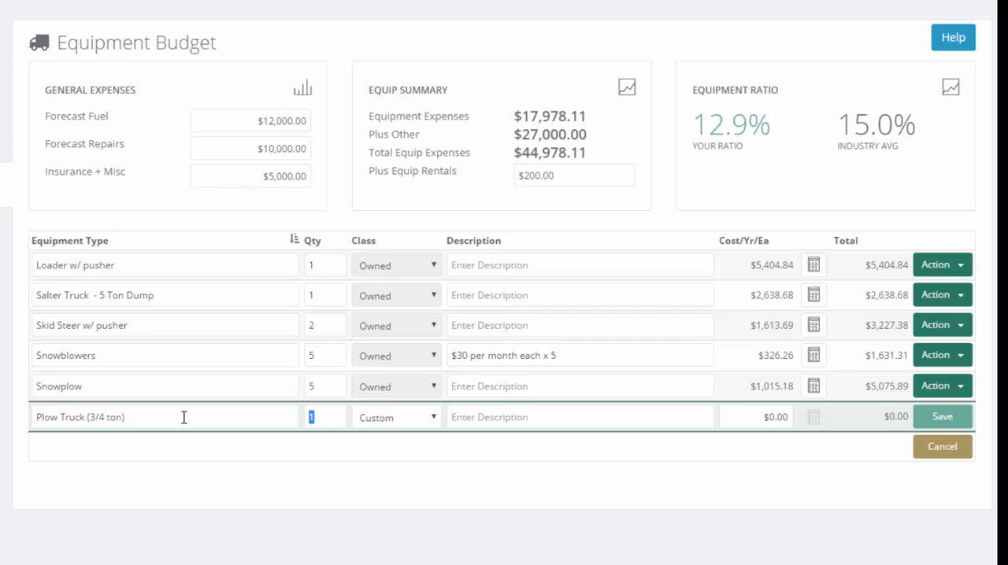
Set the Plow Truck's quantity to 5 and its class to Owned
text(5)
click(436, 419)
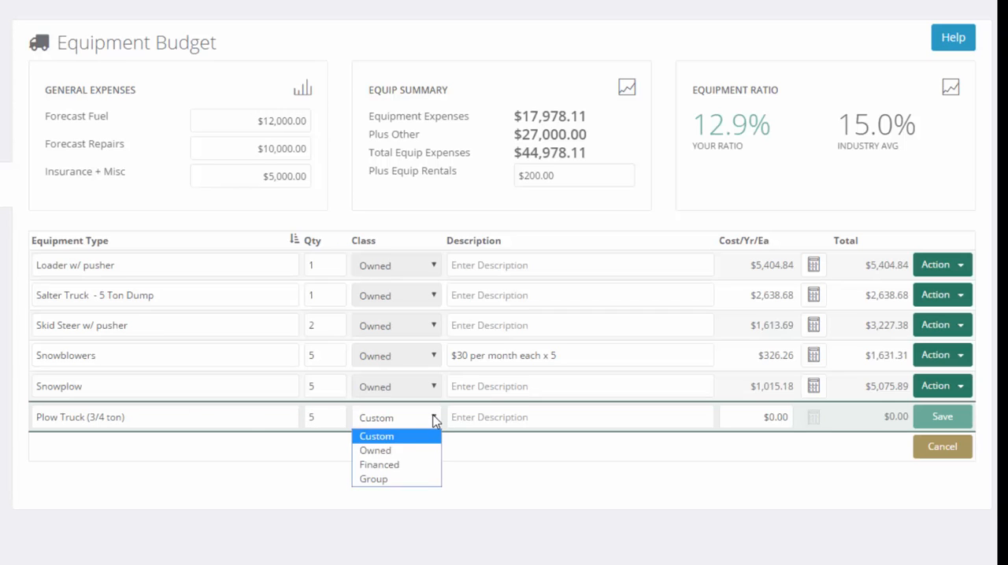
click(409, 457)
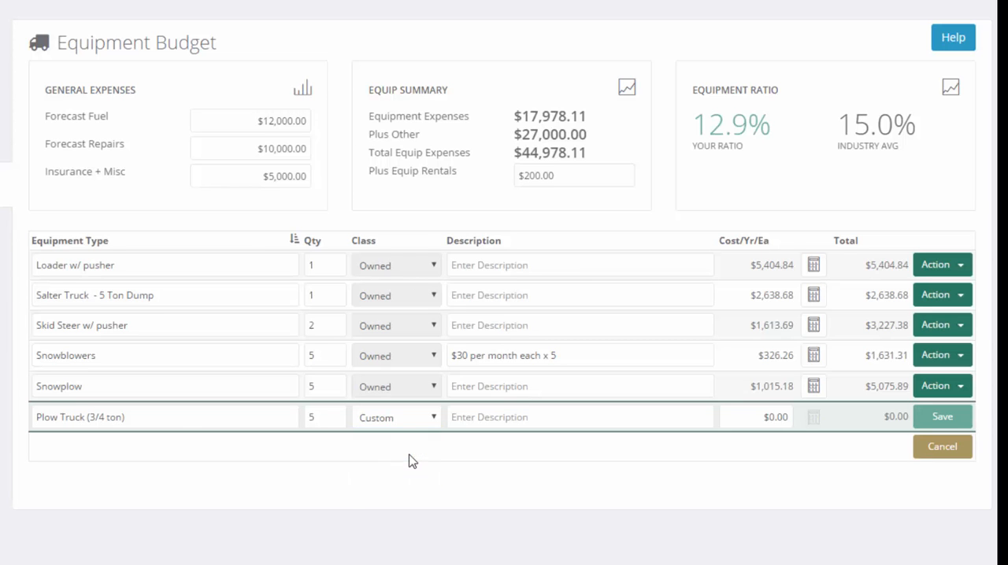
Enter a replacement value of $40,000 for the Plow Truck in the Owned Equipment Calculator
scroll(620, 403, down, 2)
click(923, 318)
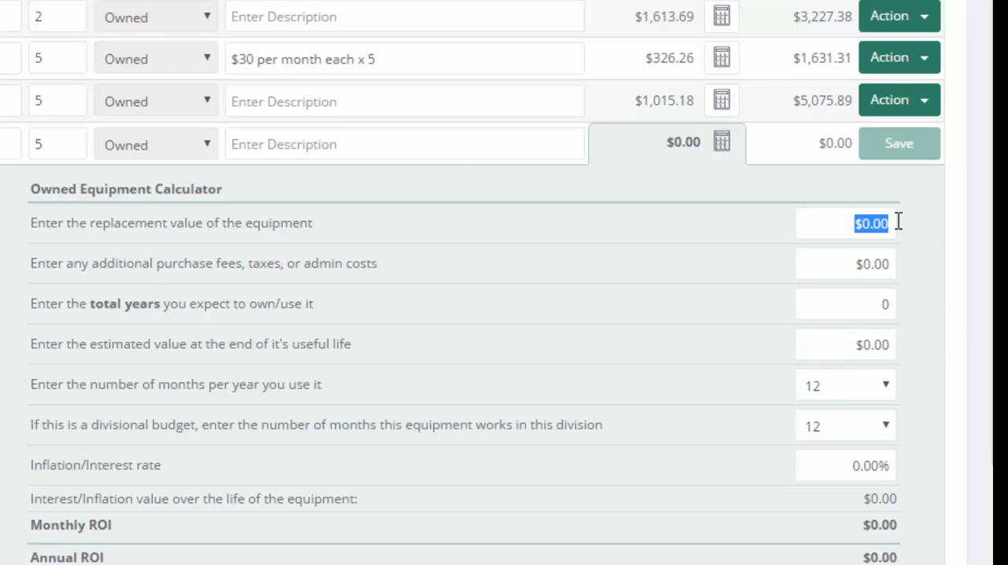
text(40000)
key(Tab)
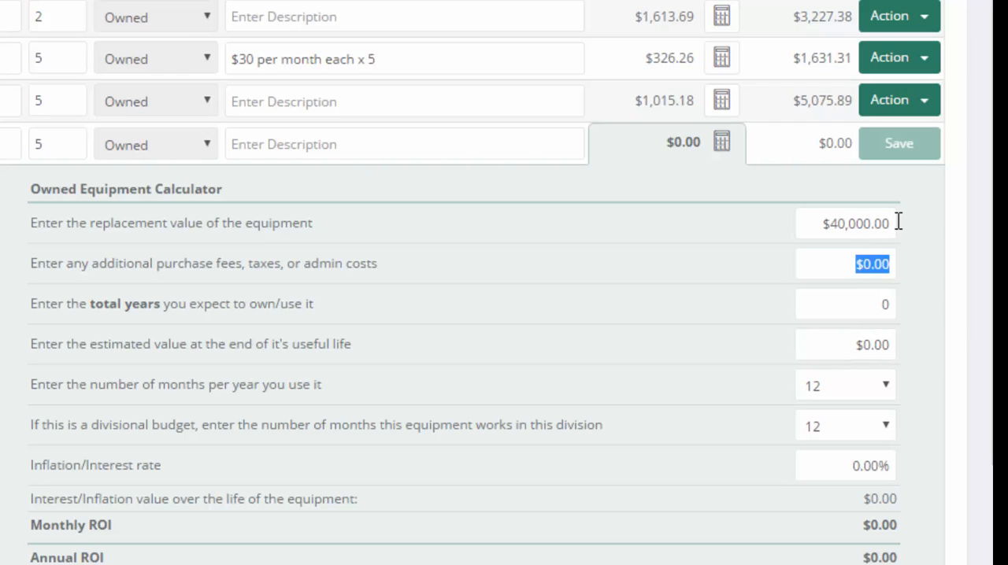
Try a replacement value of $20,000 for the Plow Truck, and restore it to $40,000
drag(815, 225, 990, 225)
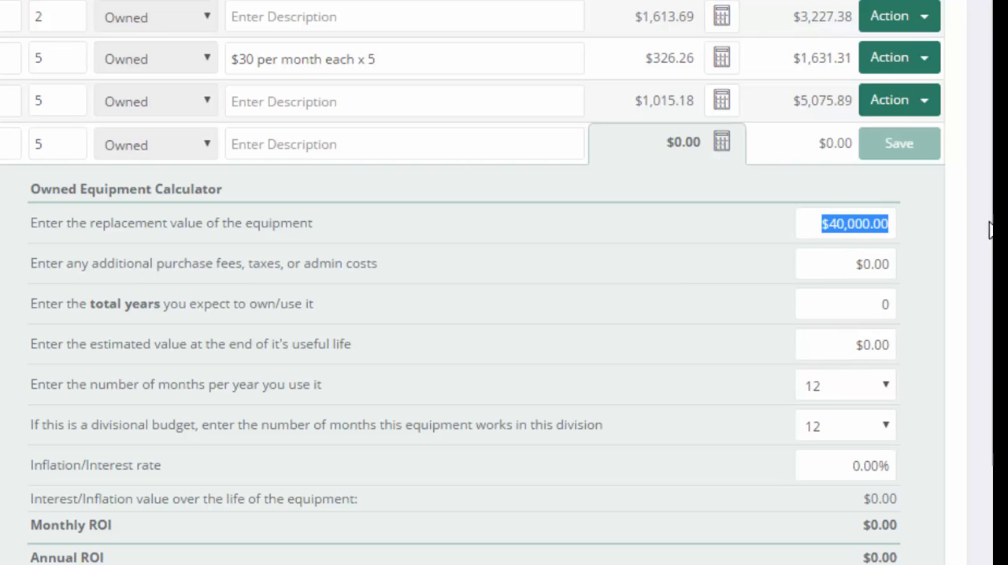
drag(810, 224, 943, 217)
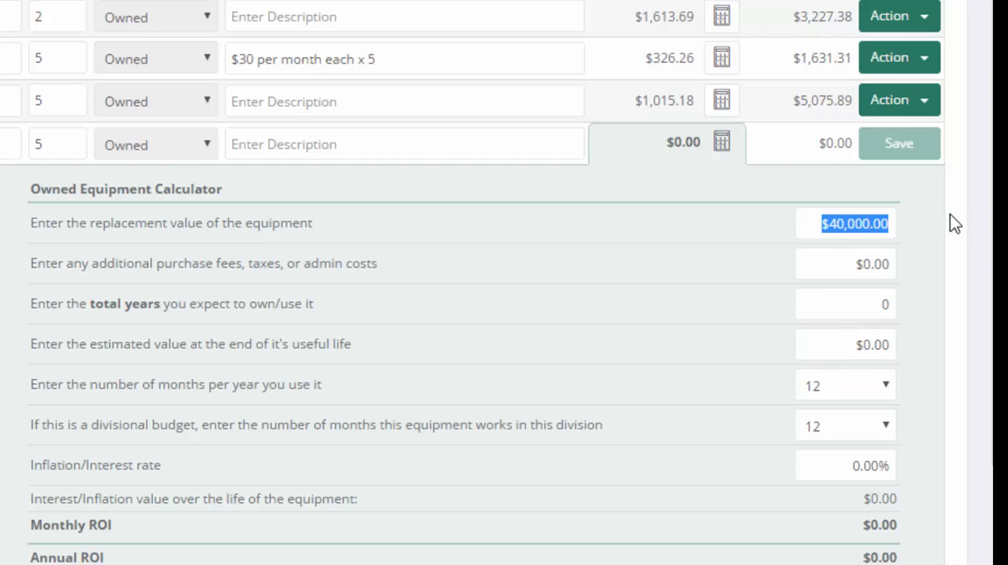
text(20000)
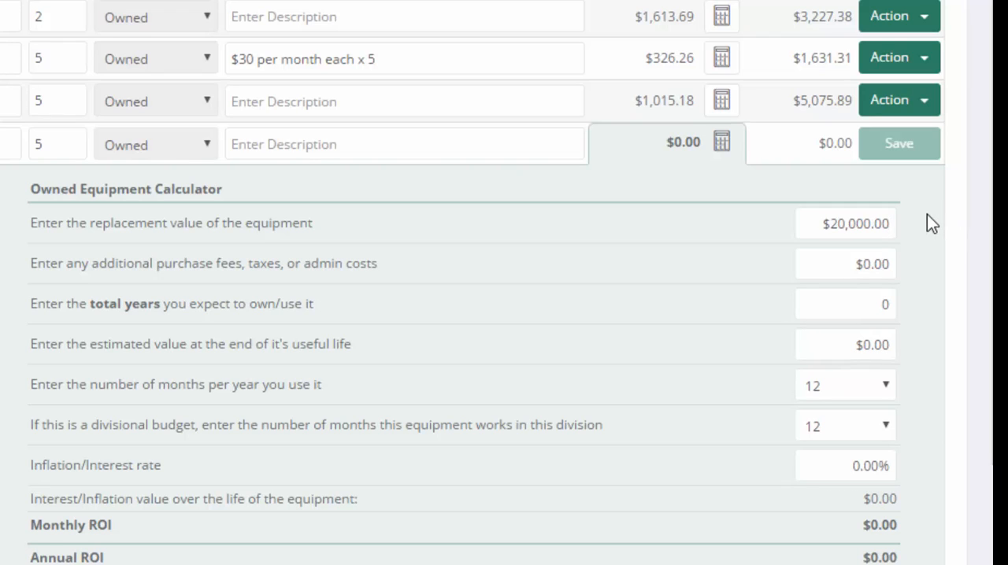
key(ctrl+a)
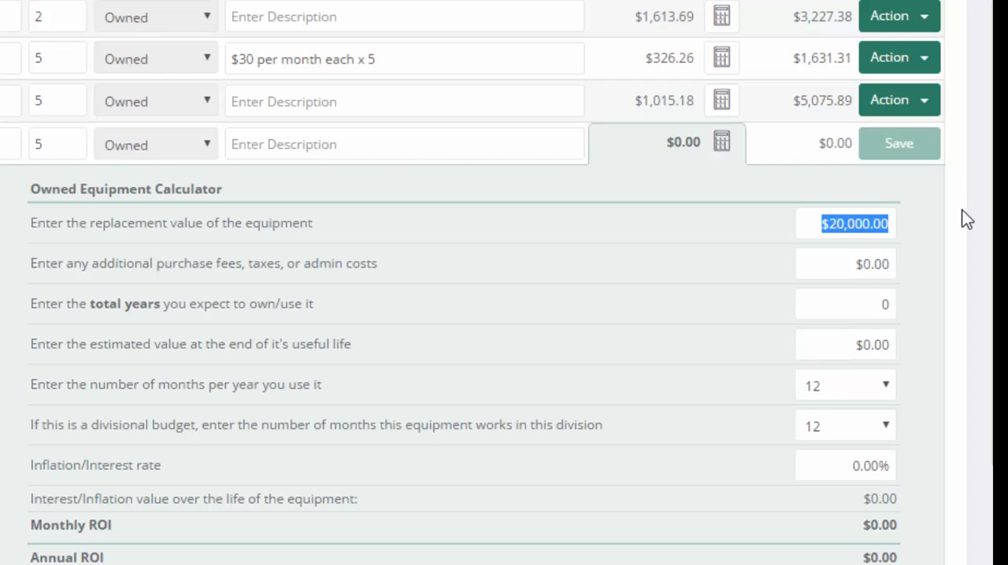
text(40000)
click(935, 216)
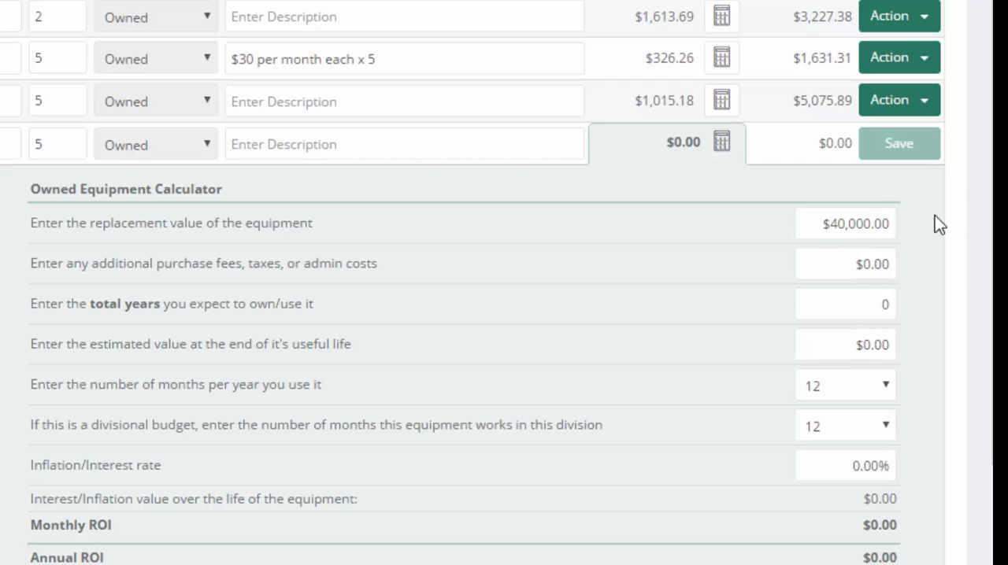
Leave the additional purchase fees at $0 and set the Plow Truck's total years of use to 7
click(859, 264)
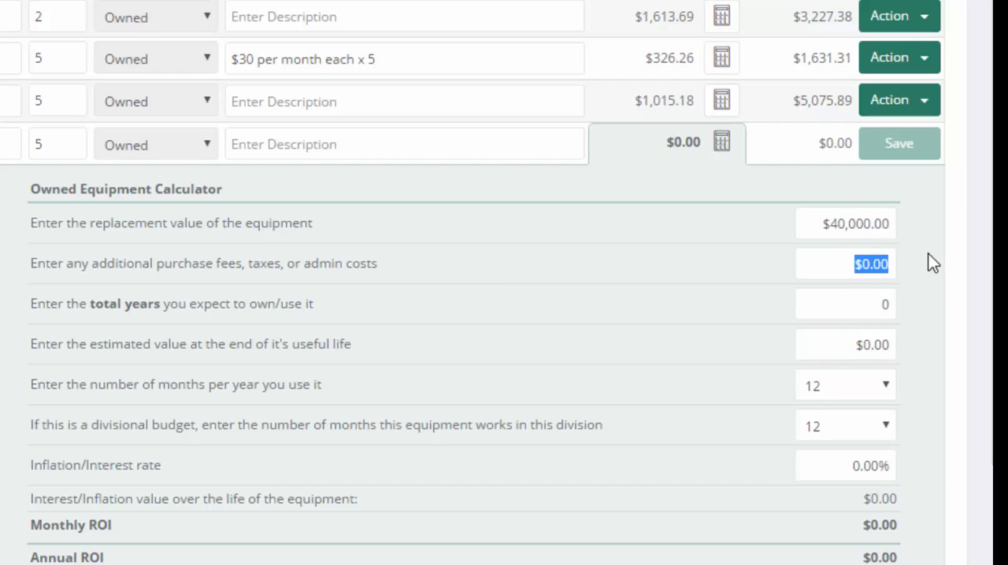
click(859, 309)
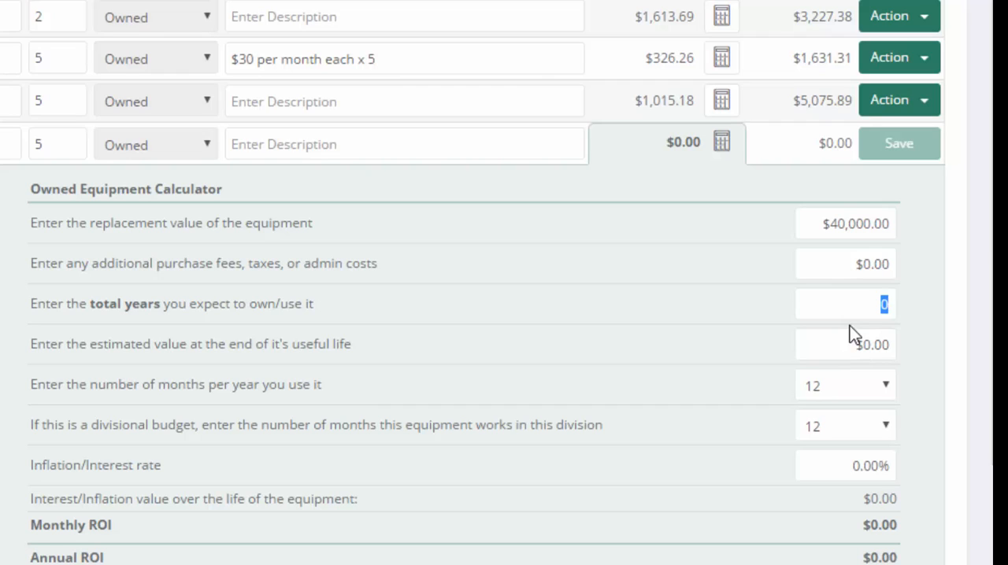
click(809, 233)
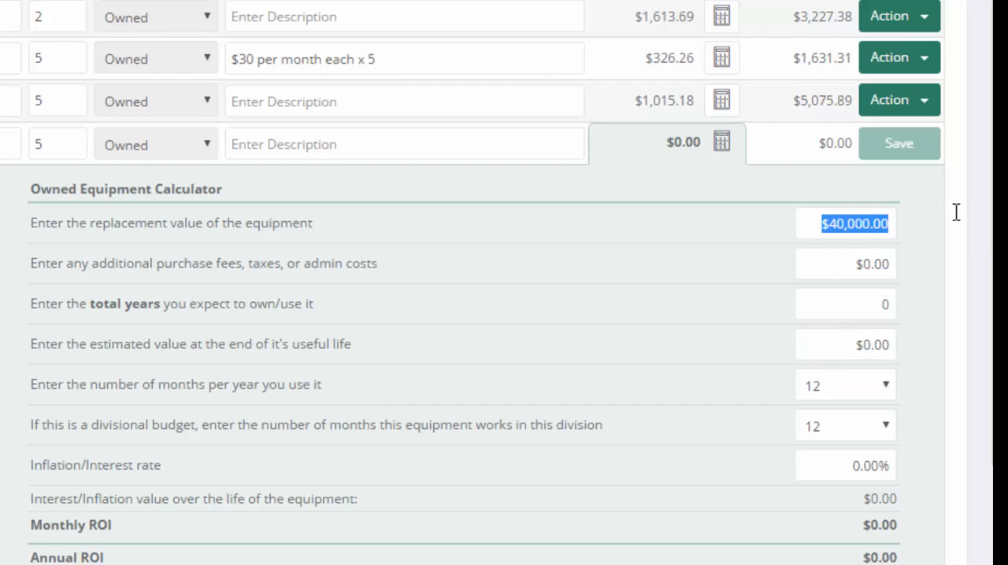
click(855, 304)
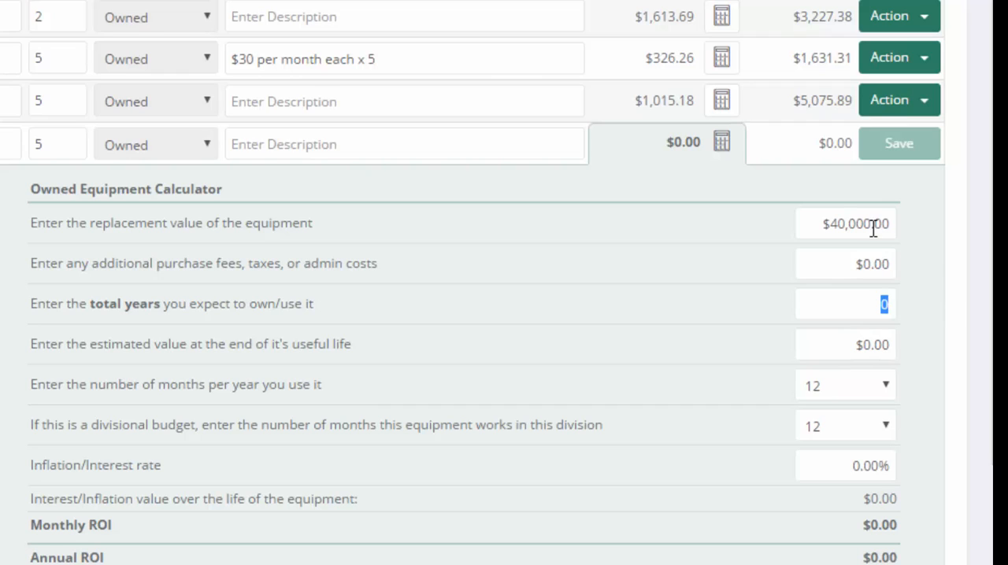
click(810, 223)
click(866, 300)
text(7)
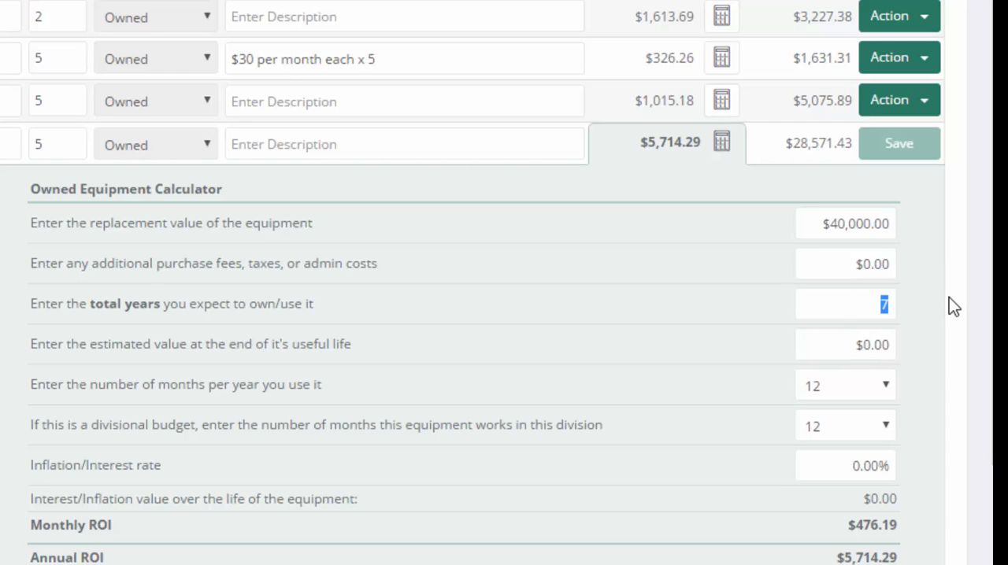
Review the Plow Truck's replacement value and years of use, and set its estimated end-of-life value to $6,500
drag(815, 223, 902, 219)
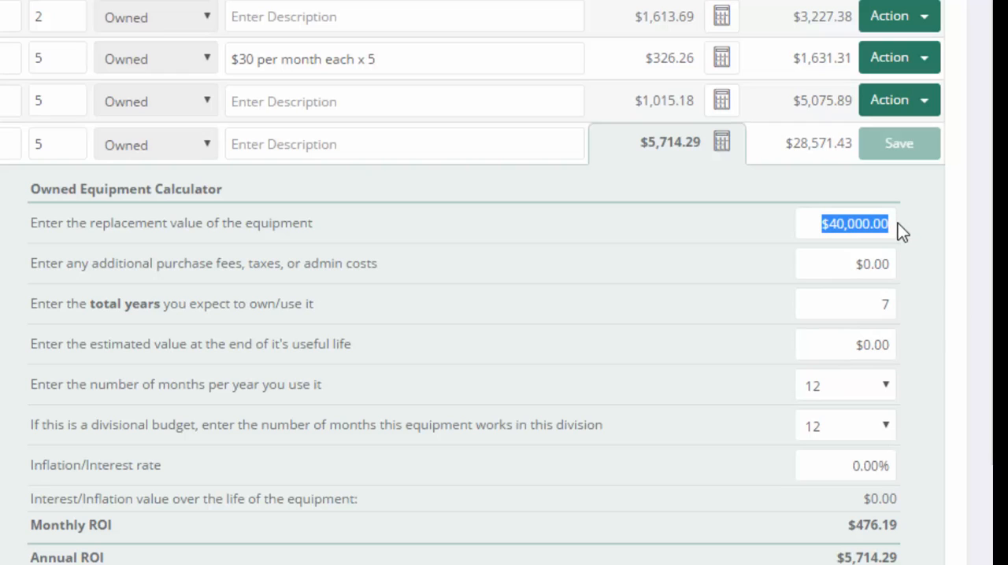
drag(861, 304, 925, 299)
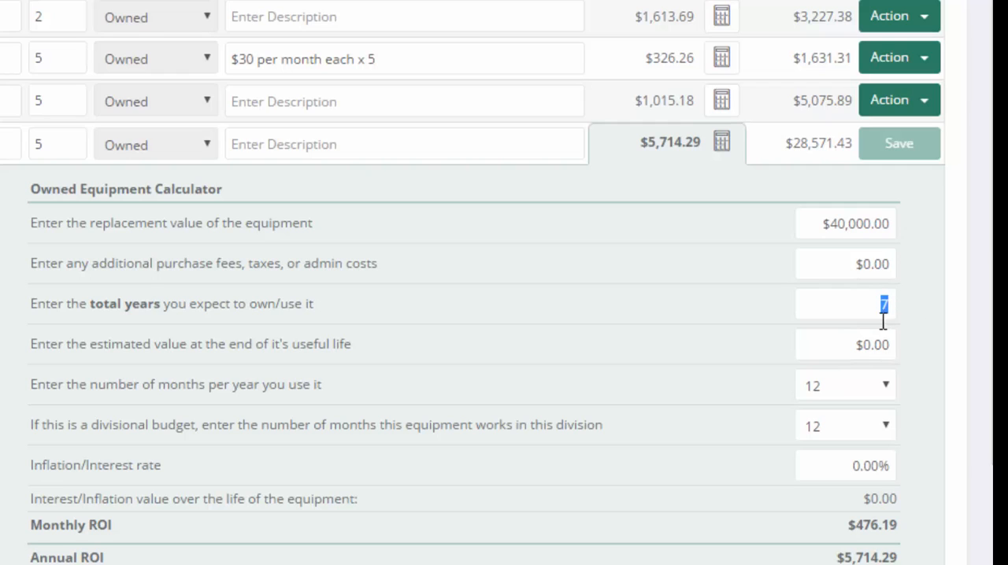
drag(862, 344, 910, 344)
drag(800, 234, 893, 212)
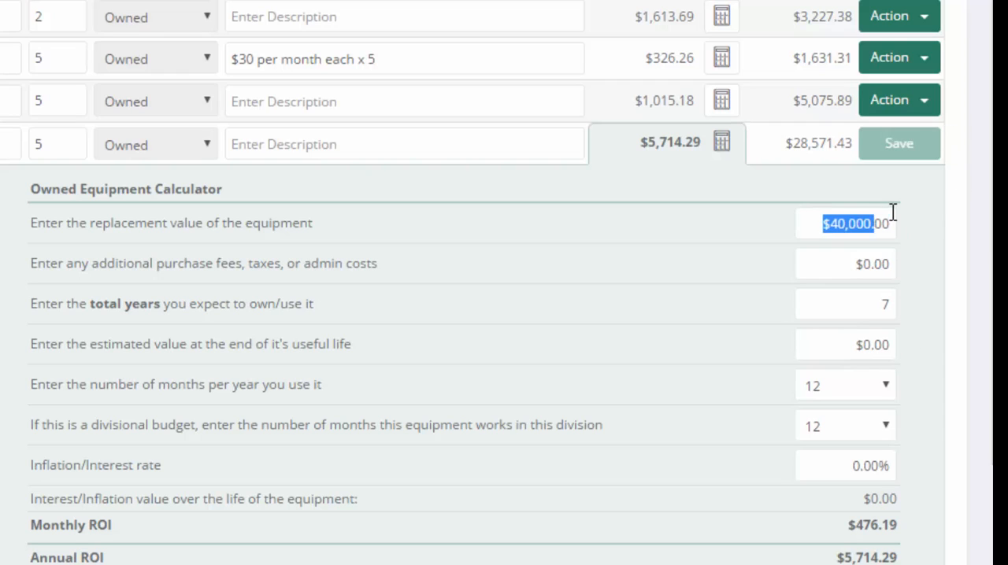
click(862, 304)
click(840, 348)
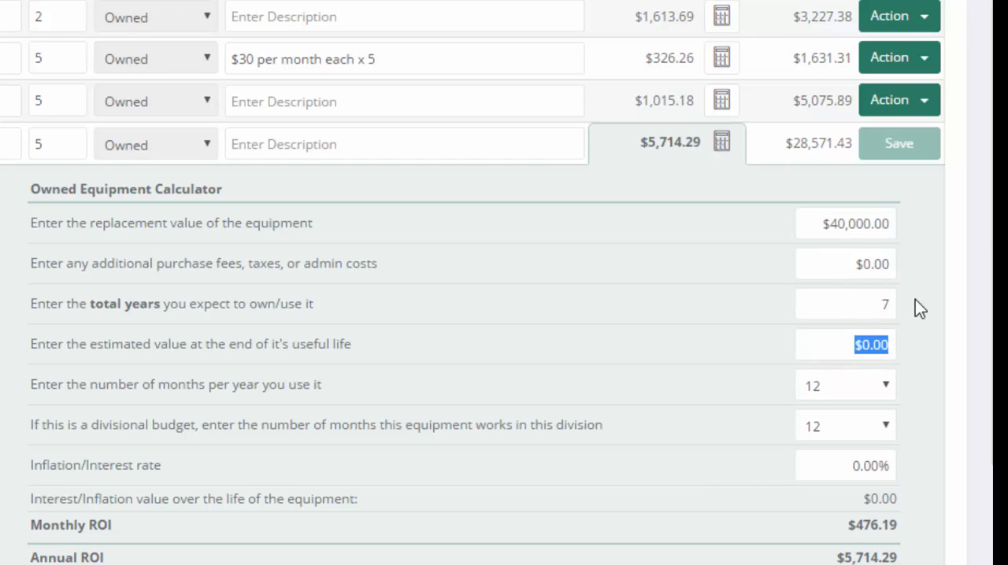
text(6500)
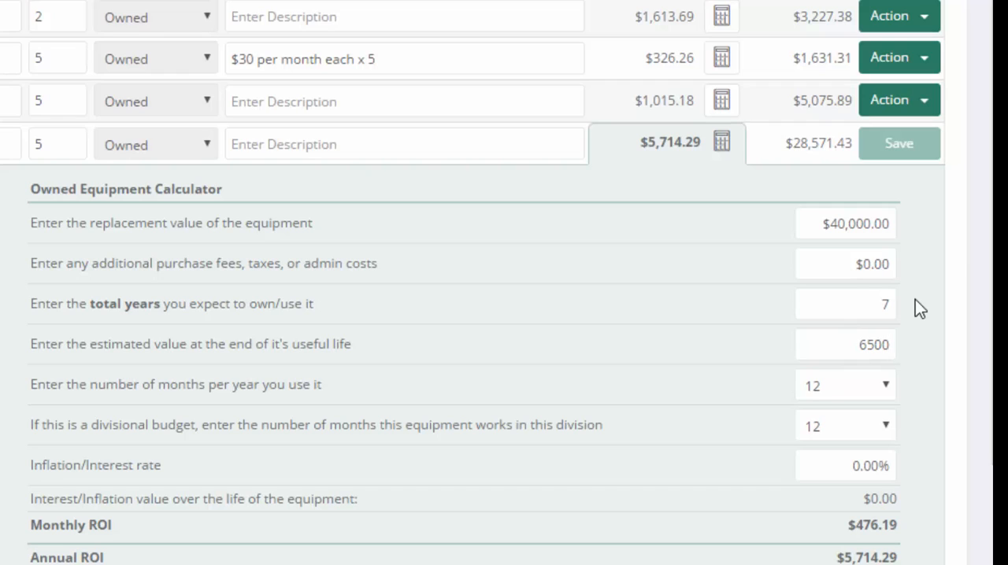
click(929, 347)
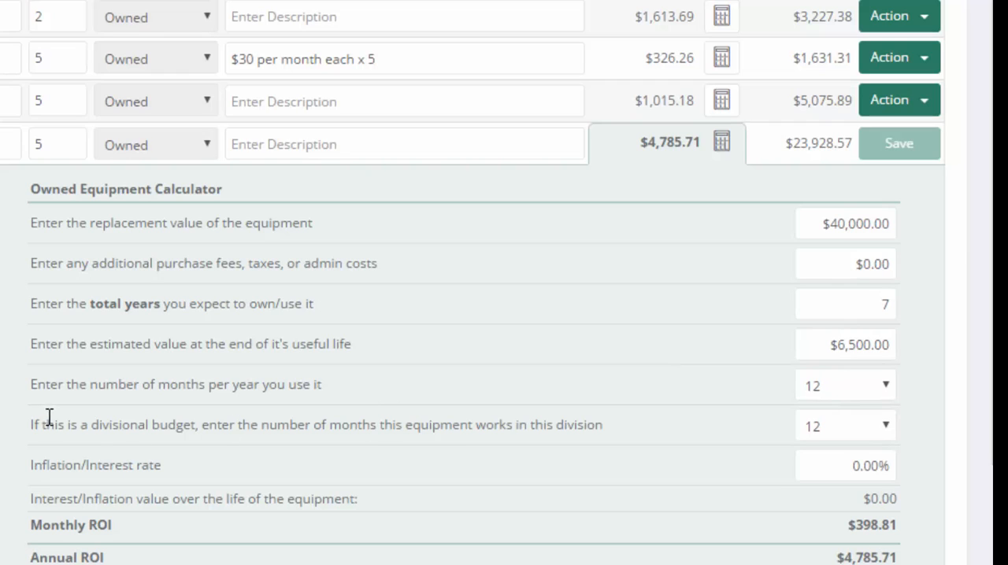
Review the divisional budget question and set the number of months the Plow Truck works in this division to 4
drag(46, 426, 198, 425)
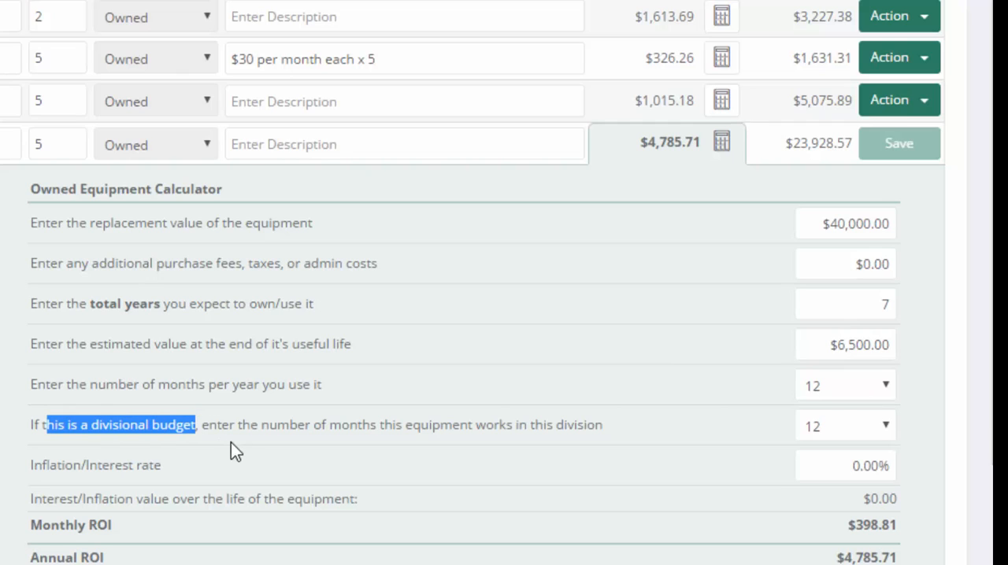
drag(221, 425, 663, 418)
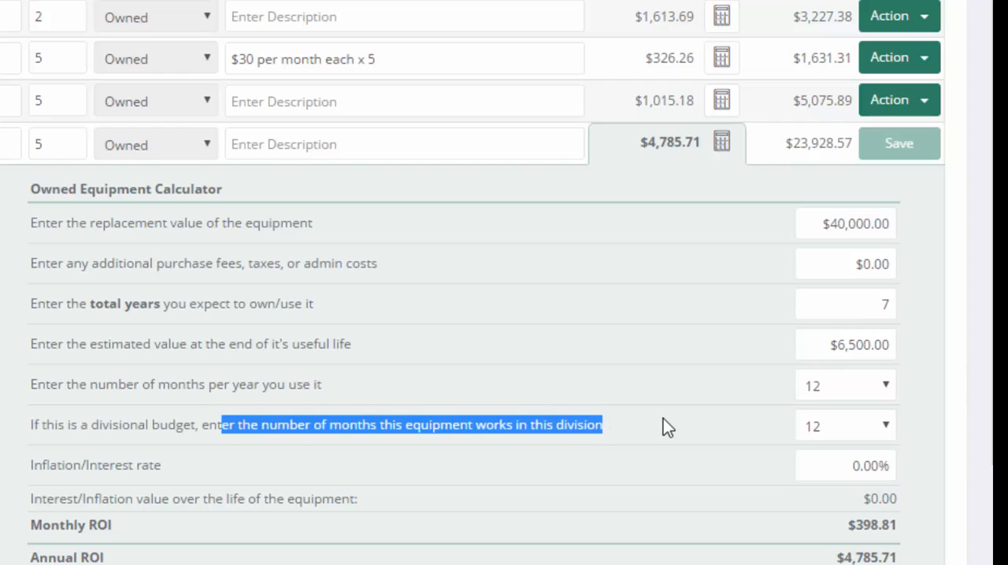
click(663, 418)
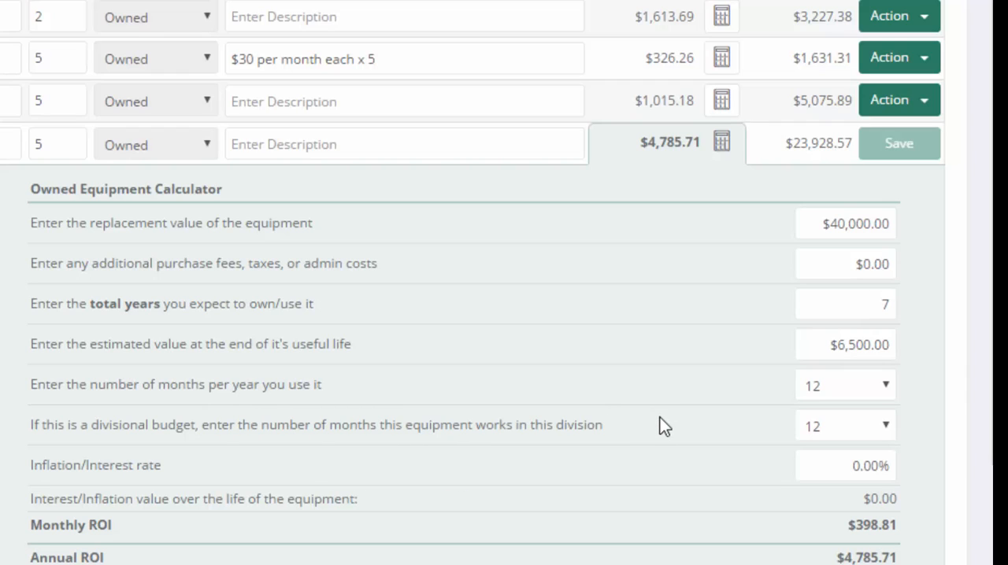
click(867, 432)
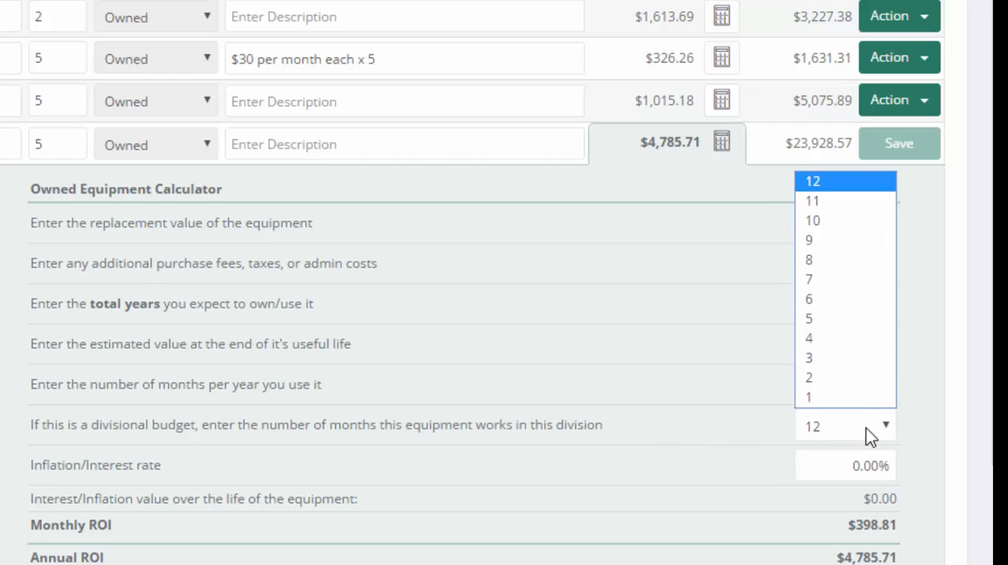
click(831, 337)
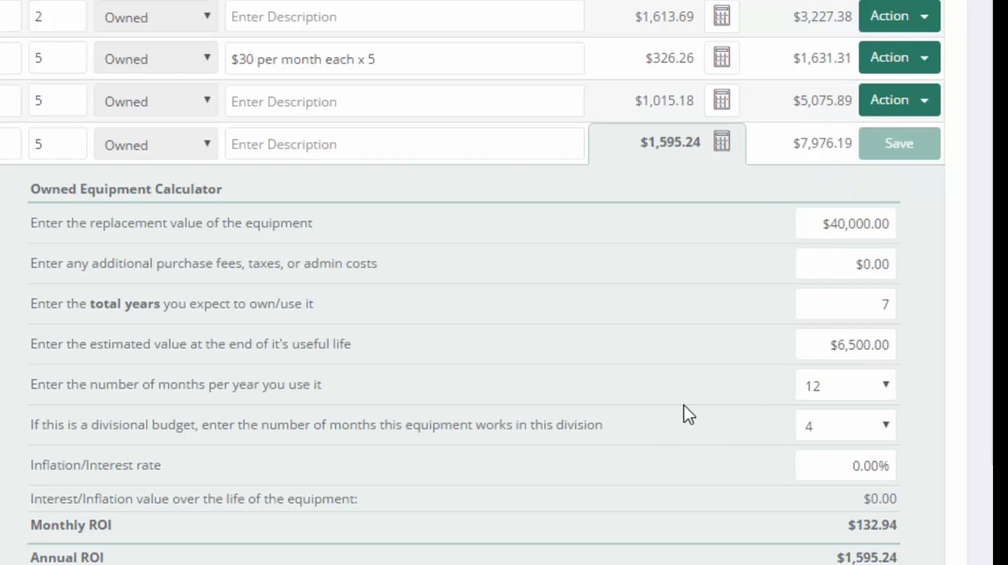
Set the Plow Truck's inflation/interest rate to 1%
scroll(684, 414, down, 2)
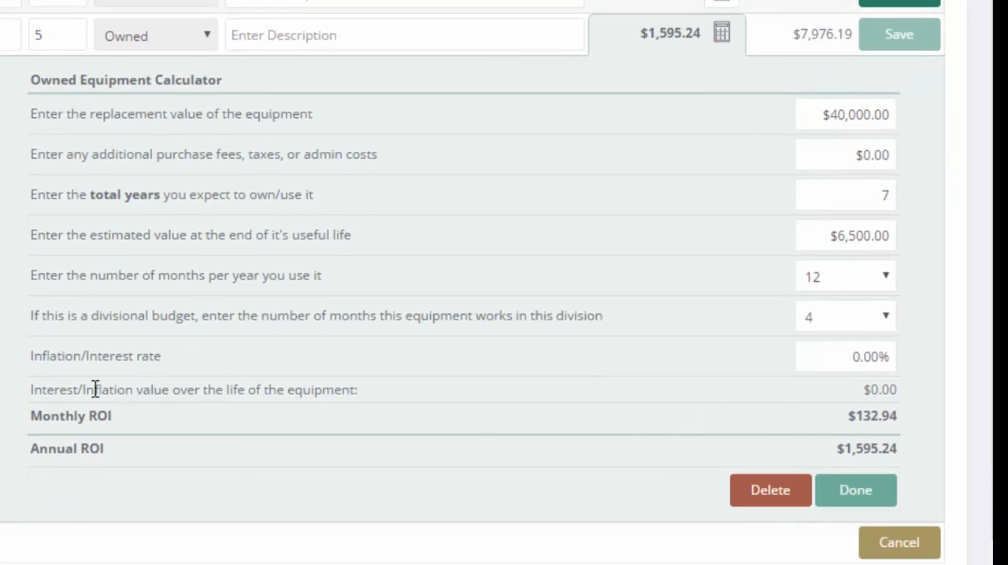
click(814, 359)
text(1)
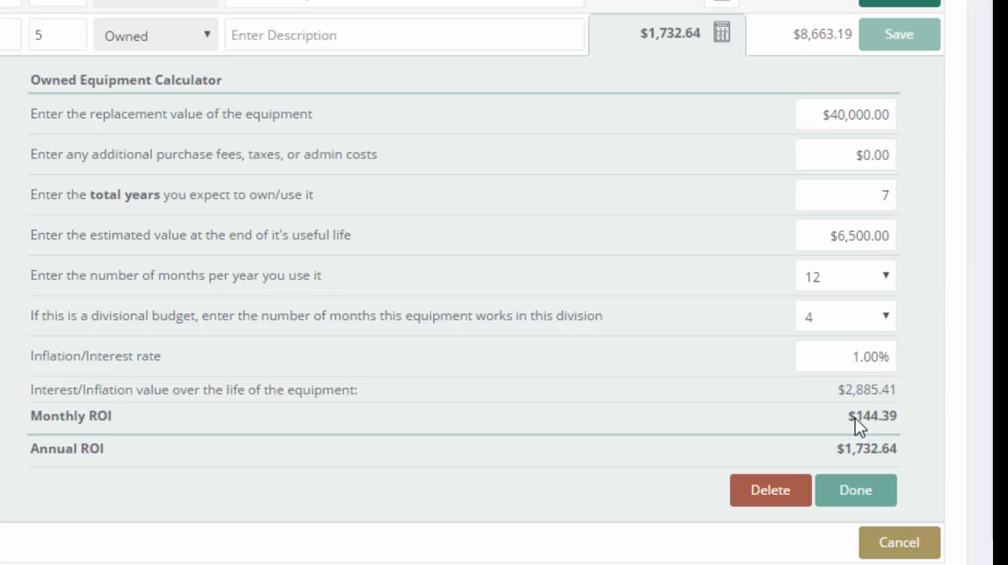
Try 12 as the number of months the Plow Truck works in this division
click(835, 319)
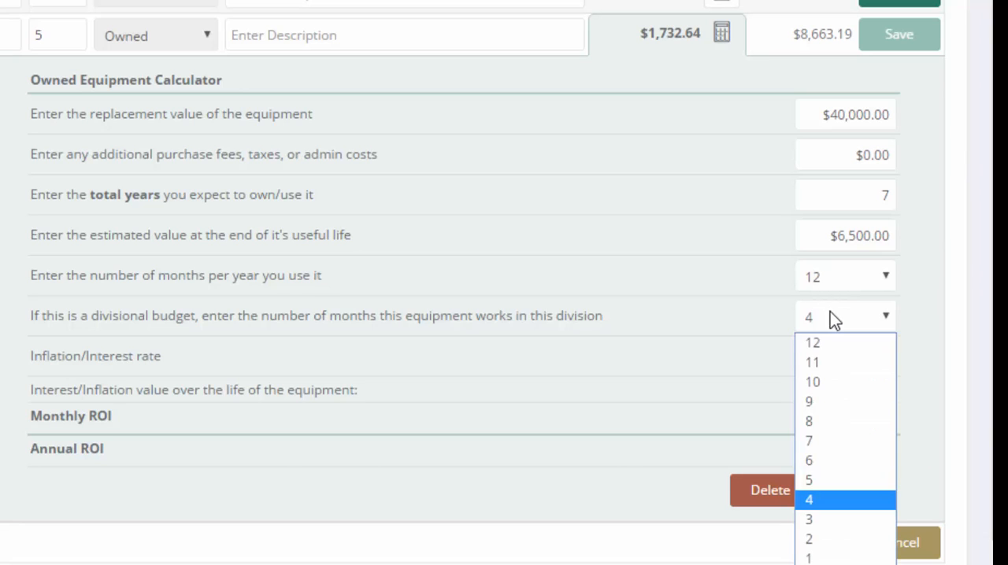
click(935, 355)
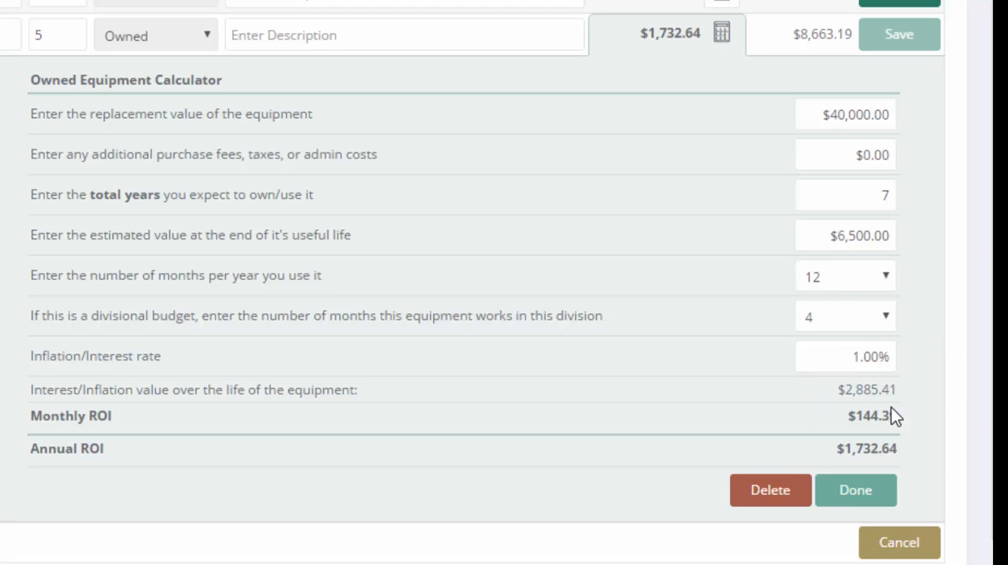
click(836, 315)
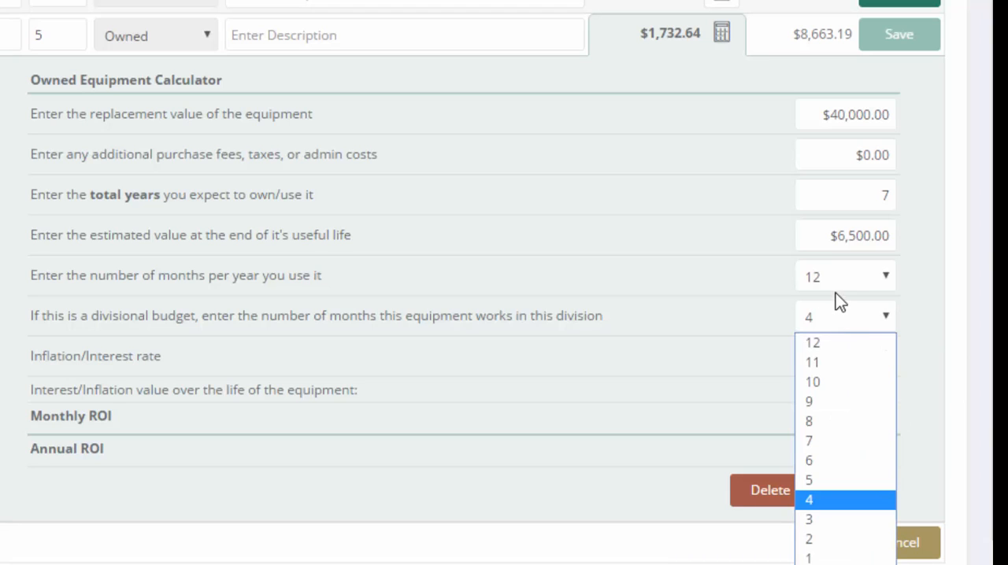
click(835, 345)
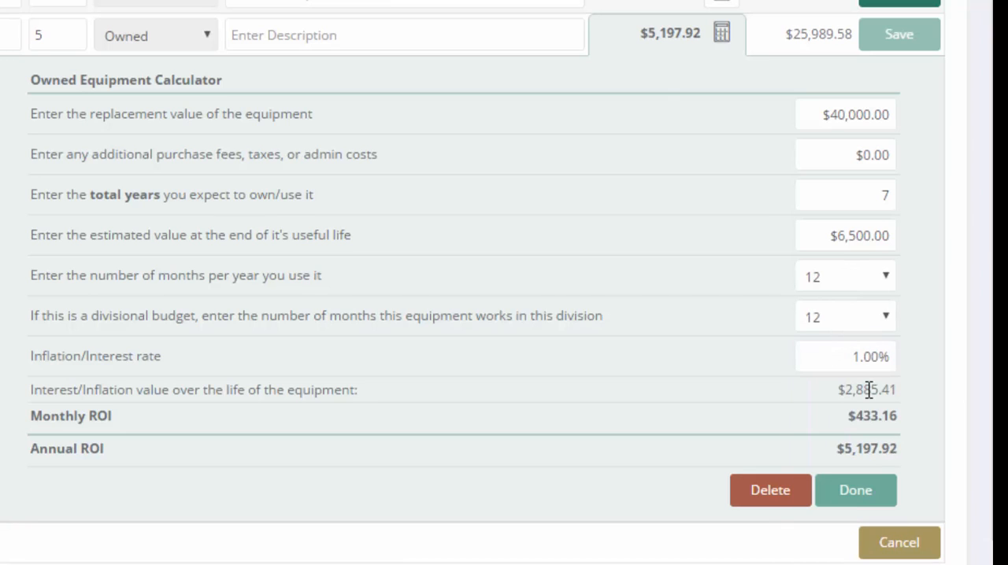
click(918, 410)
Set the number of months the Plow Truck works in this division back to 4
click(814, 315)
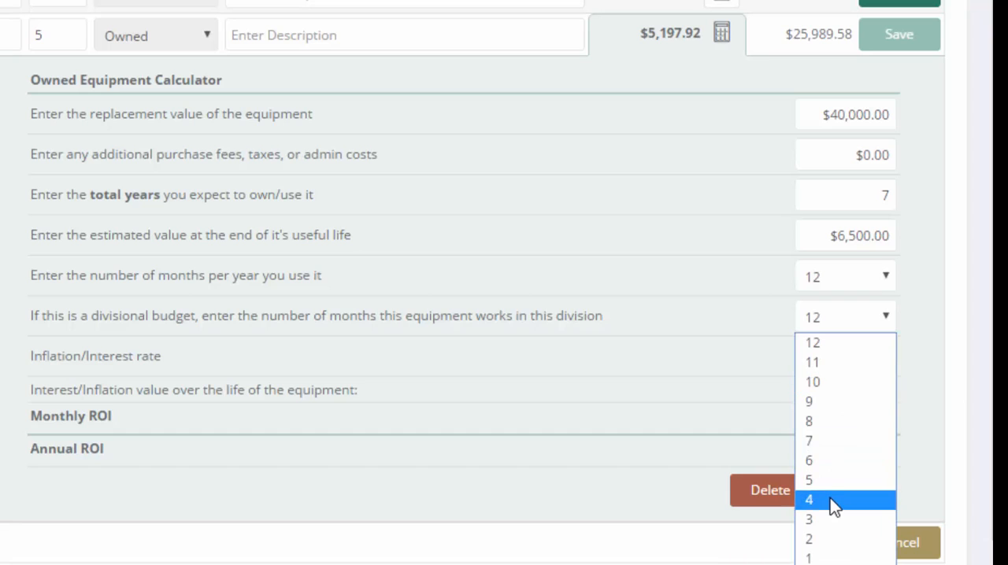
click(179, 314)
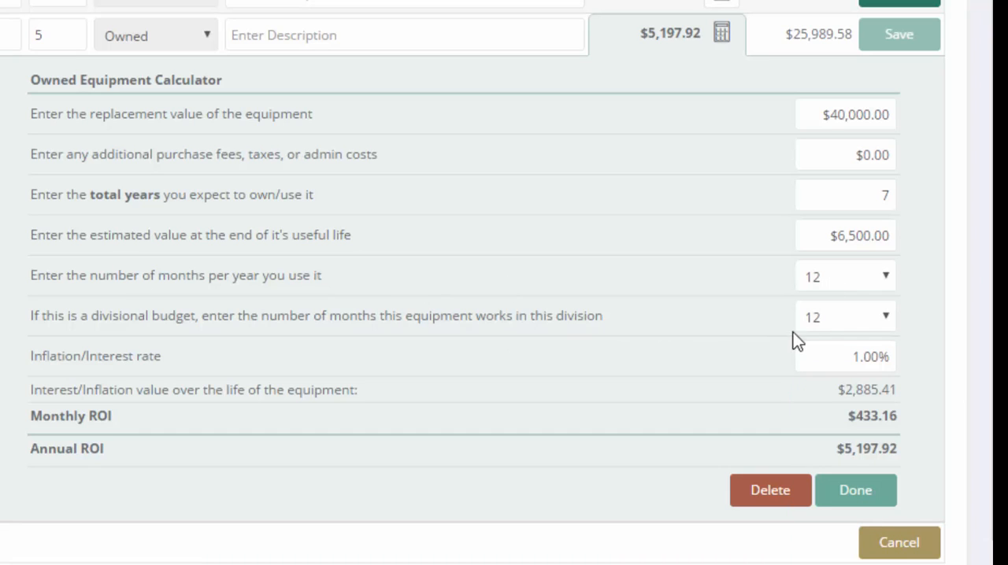
click(825, 319)
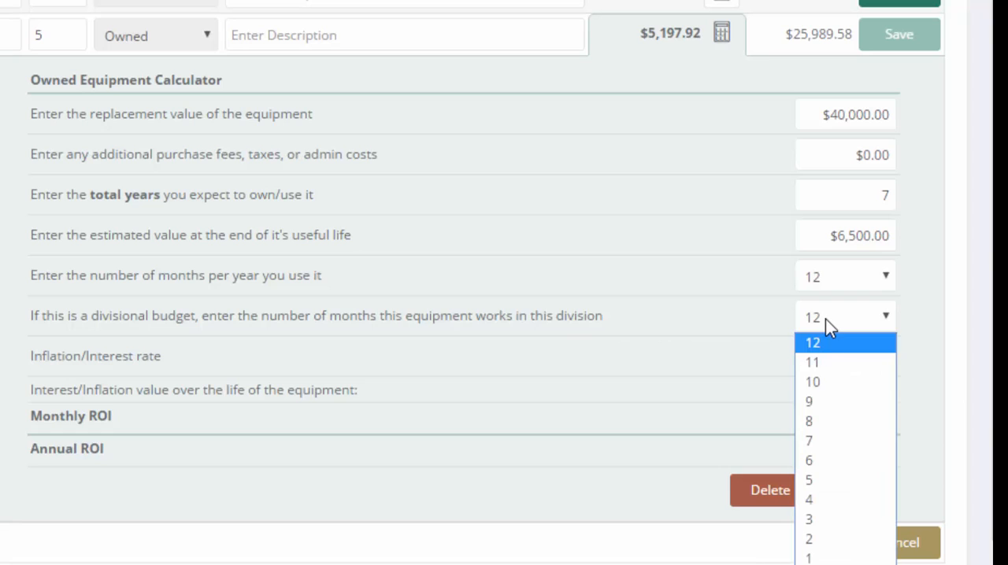
click(811, 499)
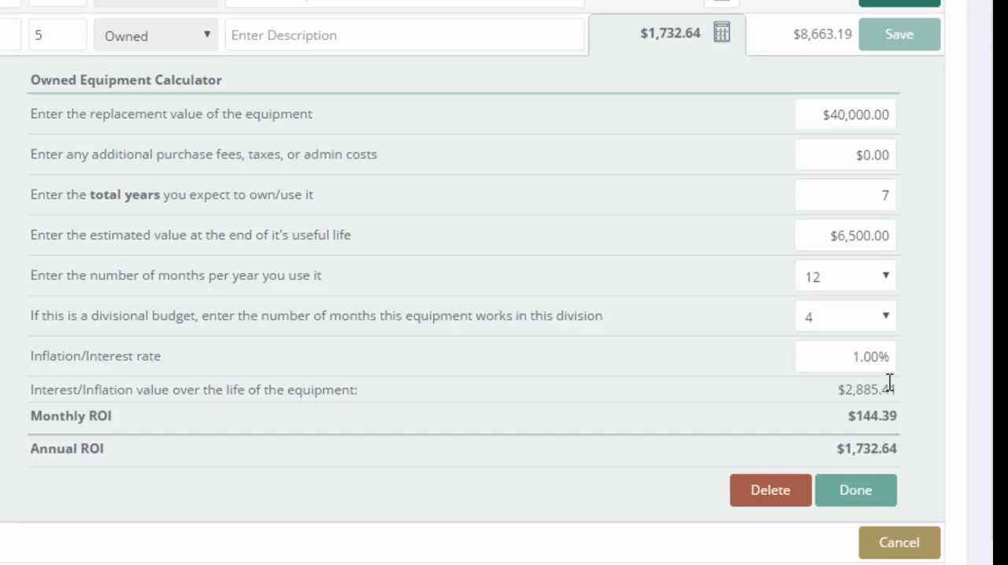
Compare the Plow Truck's cost by switching its months in this division to 12 and back to 4
click(835, 321)
click(866, 341)
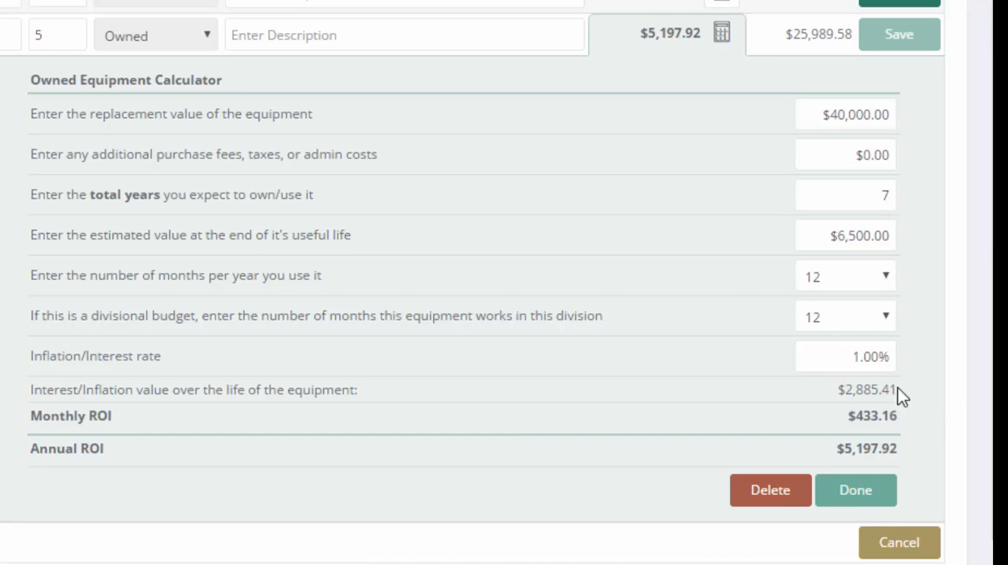
click(836, 316)
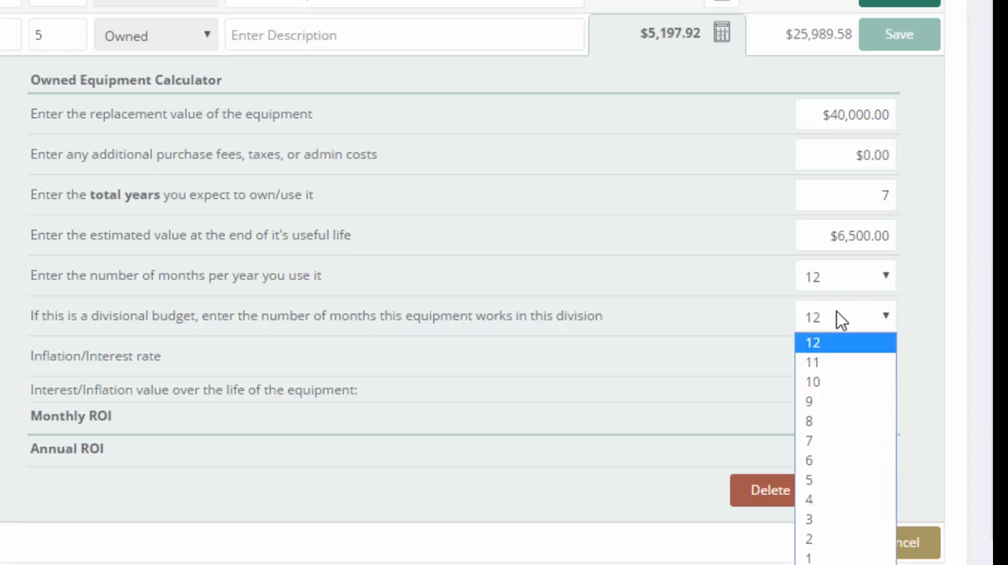
click(832, 499)
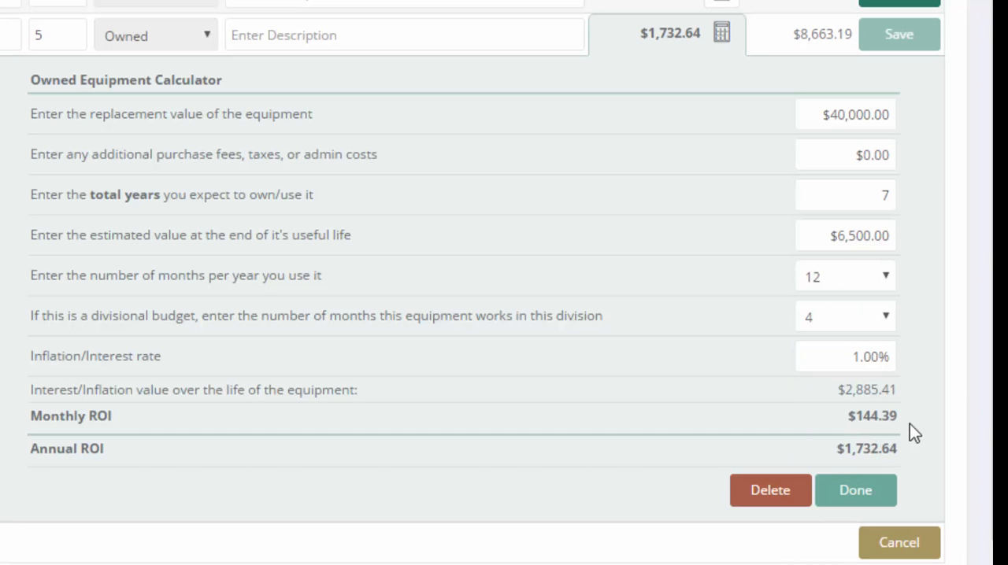
Try 8 months in this division for the Plow Truck, and restore the value to 4
click(838, 313)
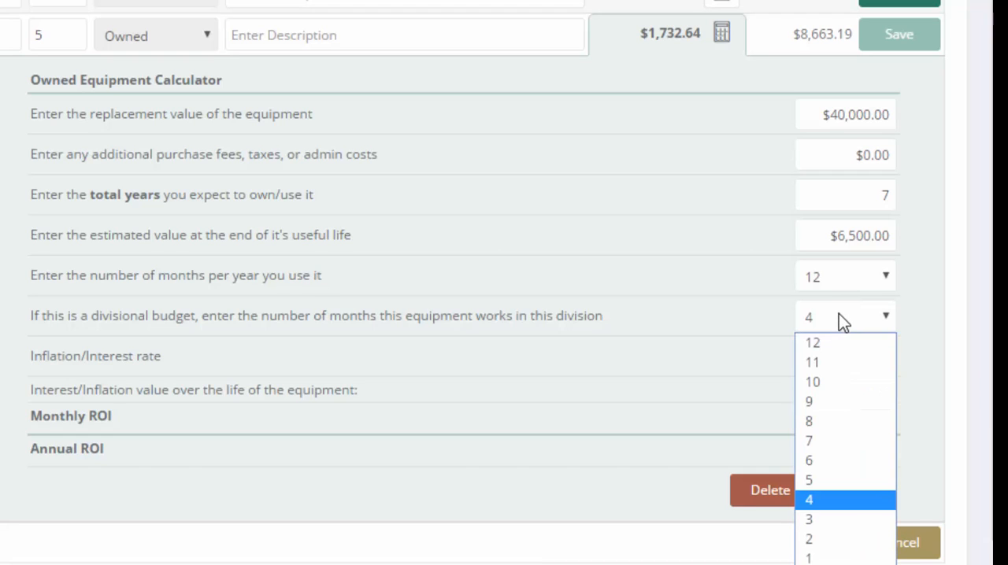
click(827, 422)
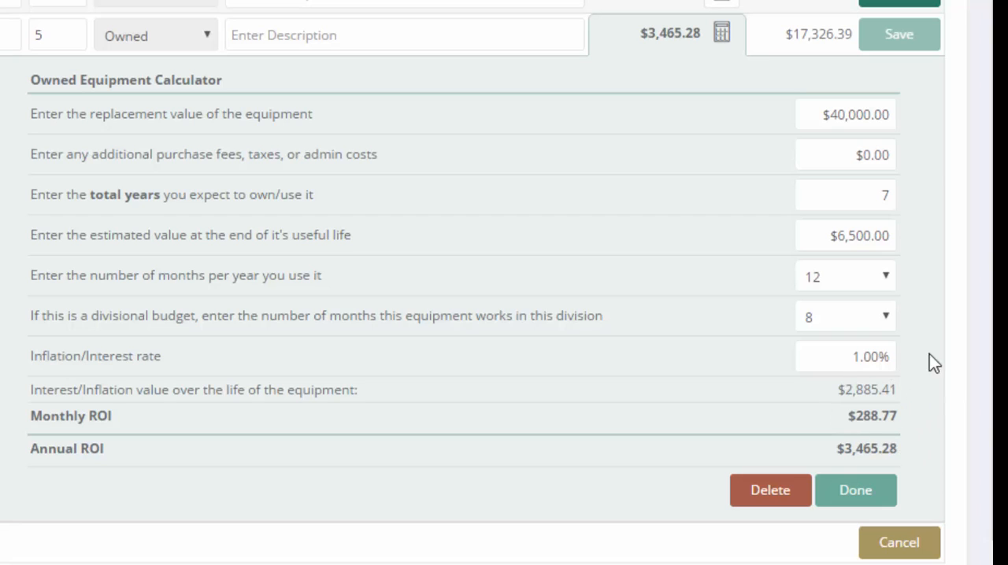
click(855, 318)
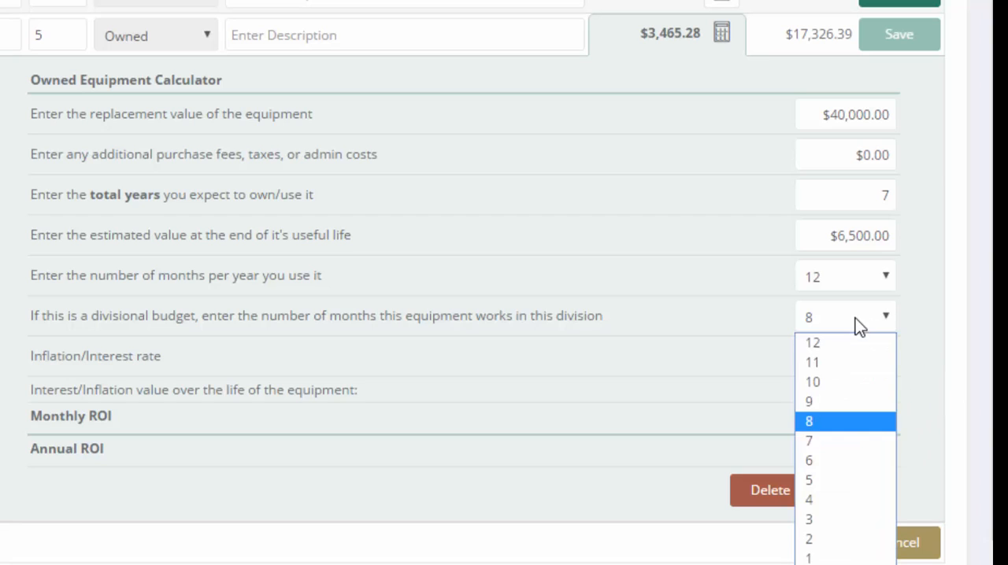
click(850, 499)
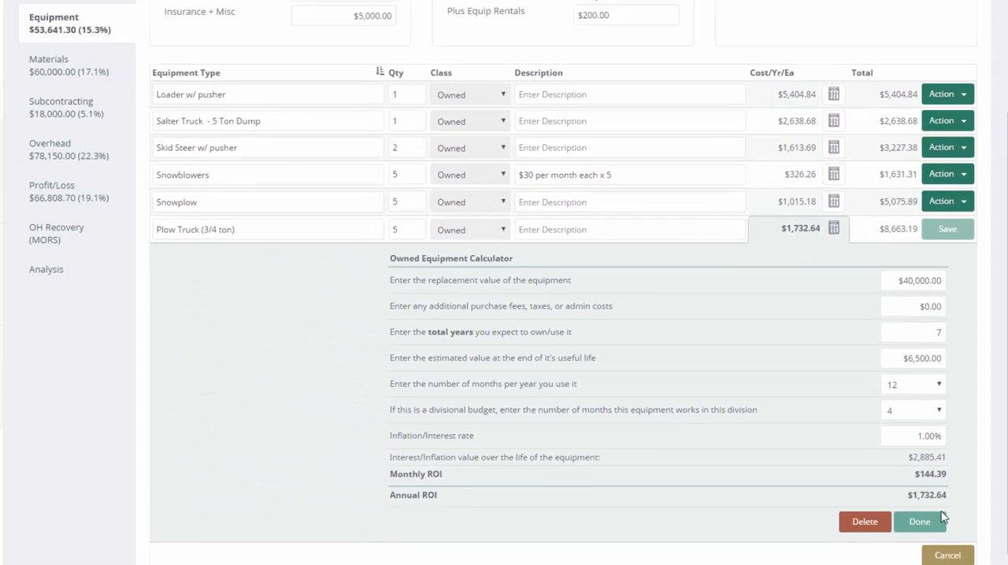
Finish the Plow Truck's cost calculation and save its entry in the equipment budget
click(924, 521)
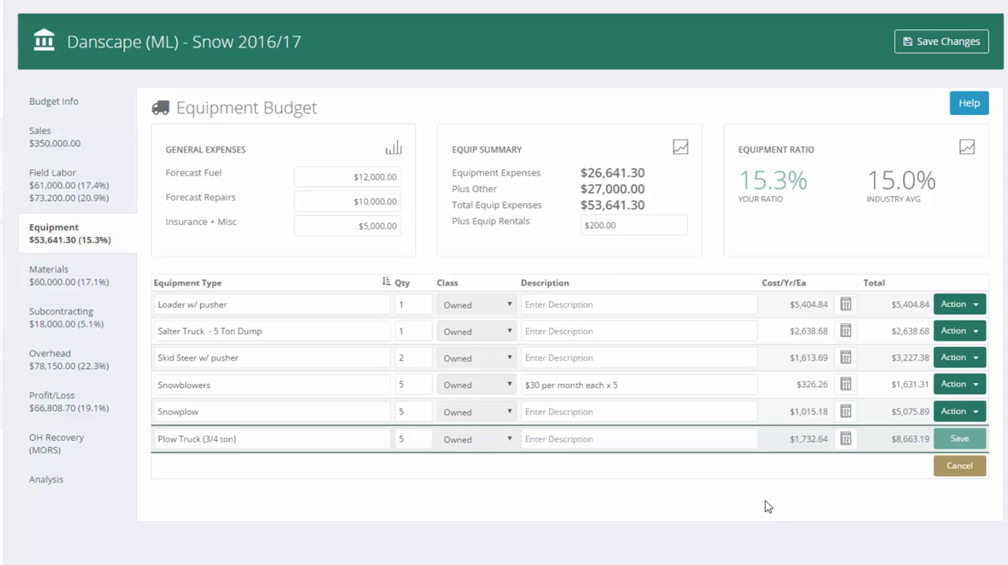
click(960, 439)
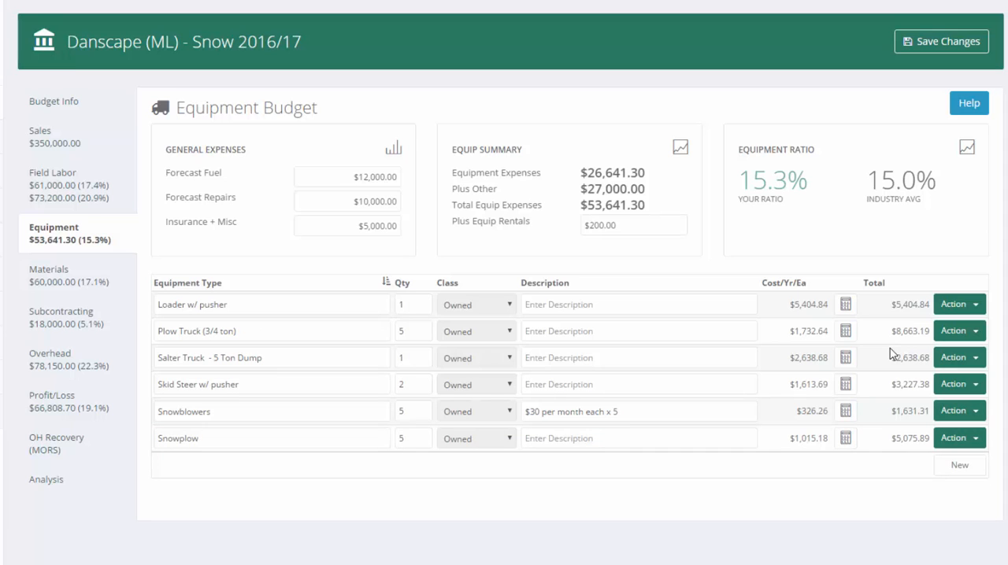
Open the Loader w/ pusher's cost calculator and review its replacement value, years of use and end-of-life value
click(845, 304)
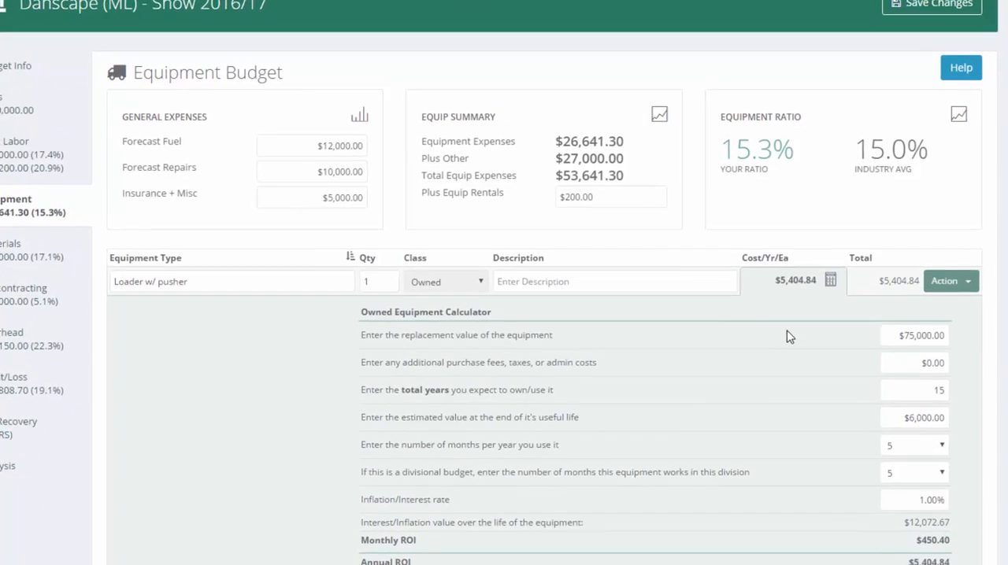
drag(270, 280, 105, 273)
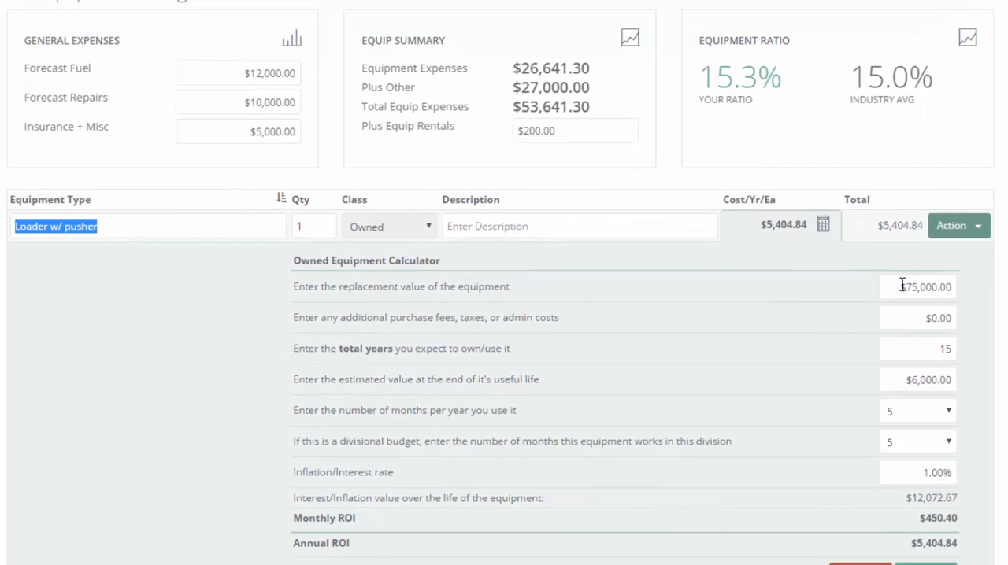
drag(901, 284, 957, 284)
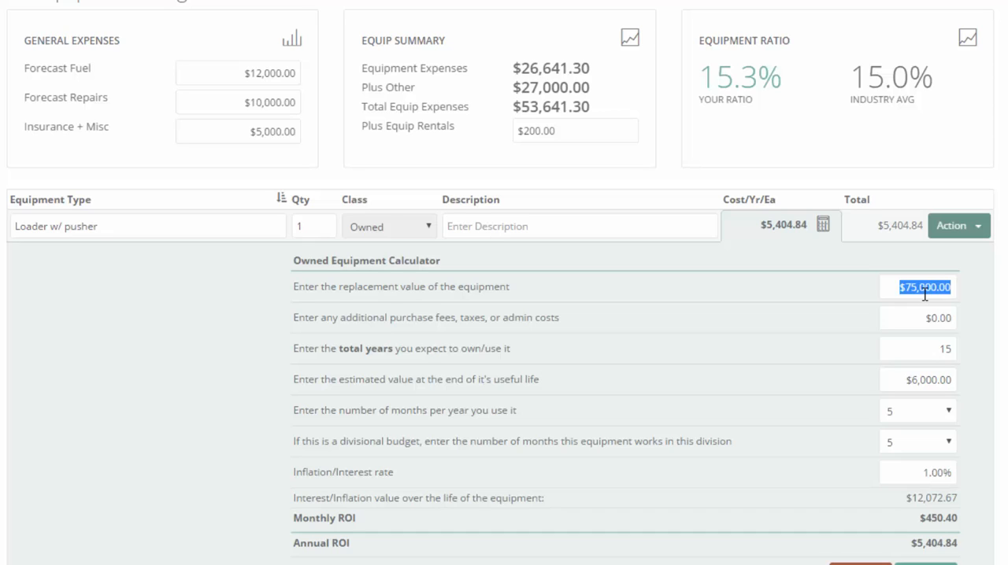
click(930, 348)
click(890, 378)
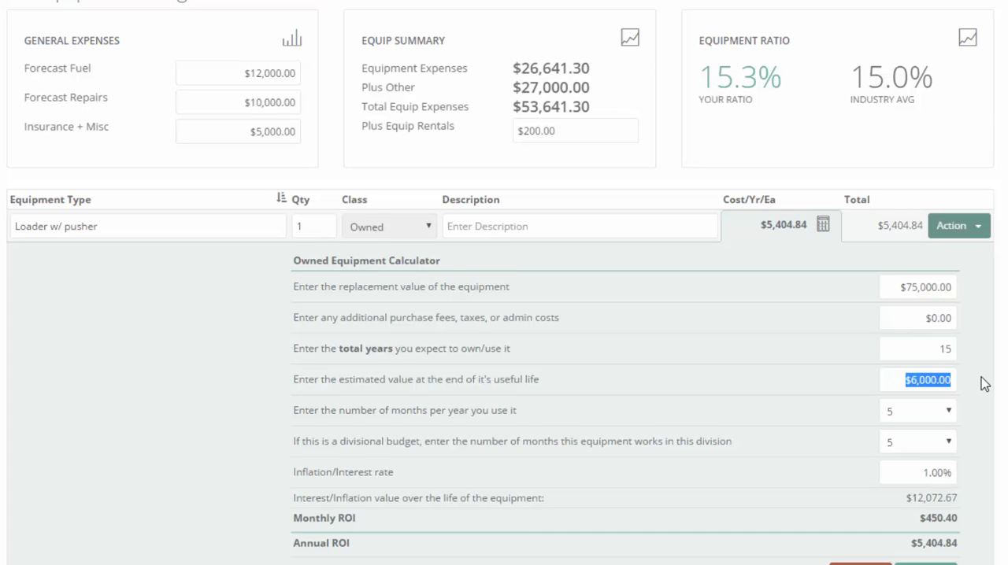
scroll(983, 383, down, 1)
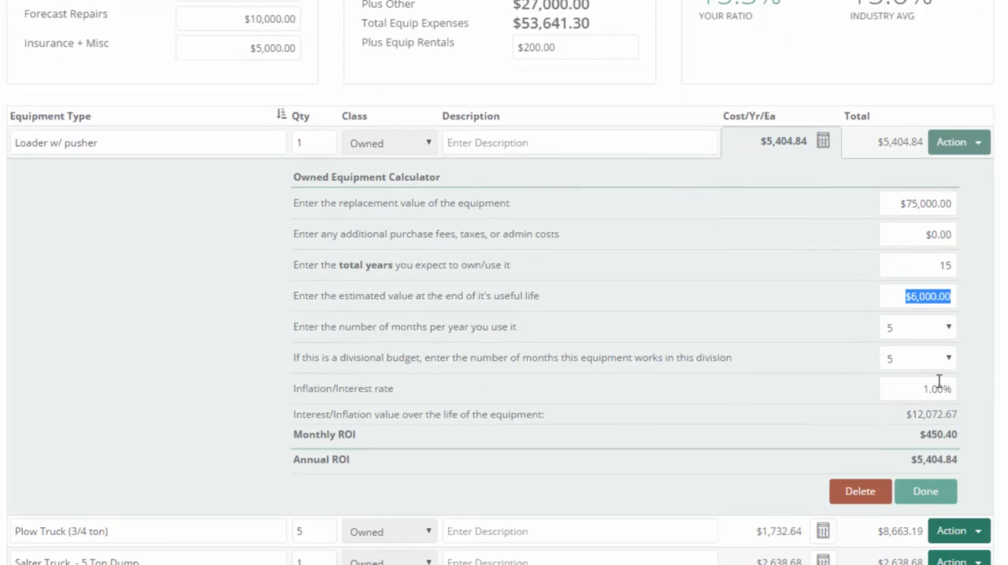
Set the number of months per year the Loader w/ pusher is used to 4
click(918, 327)
click(917, 470)
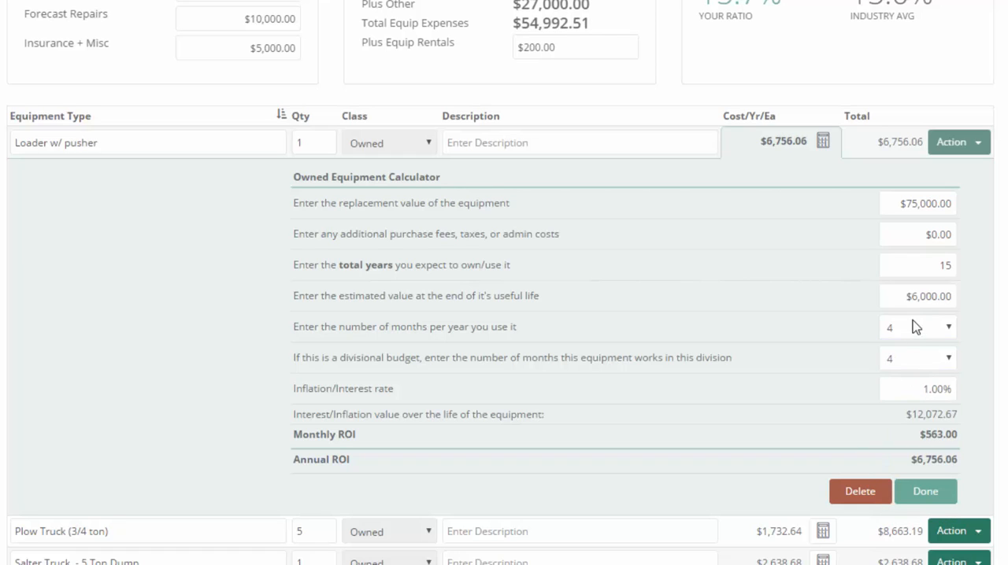
triple_click(111, 144)
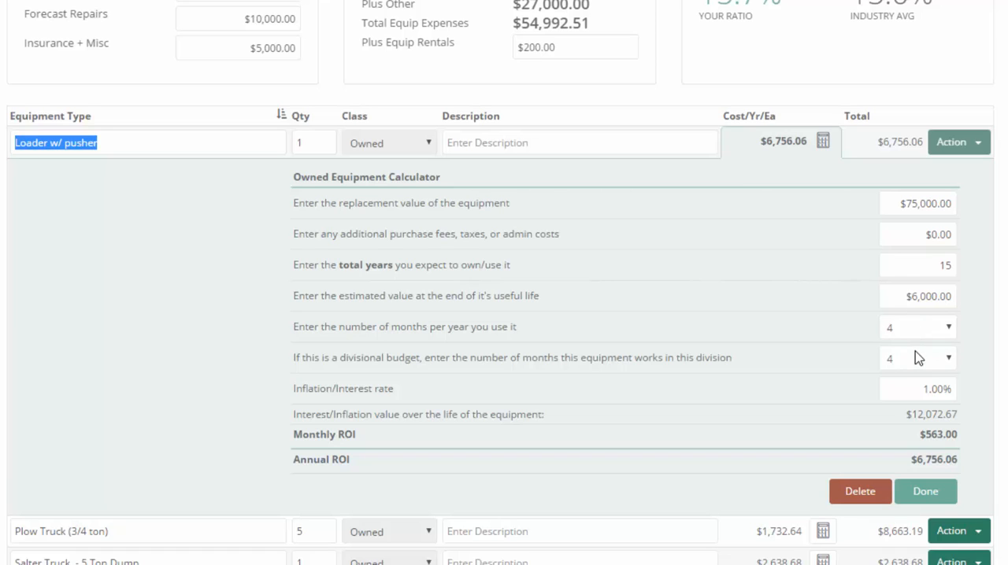
click(117, 142)
drag(117, 142, 11, 134)
Try 12 months of use per year for the Loader w/ pusher and check its months in this division
click(917, 330)
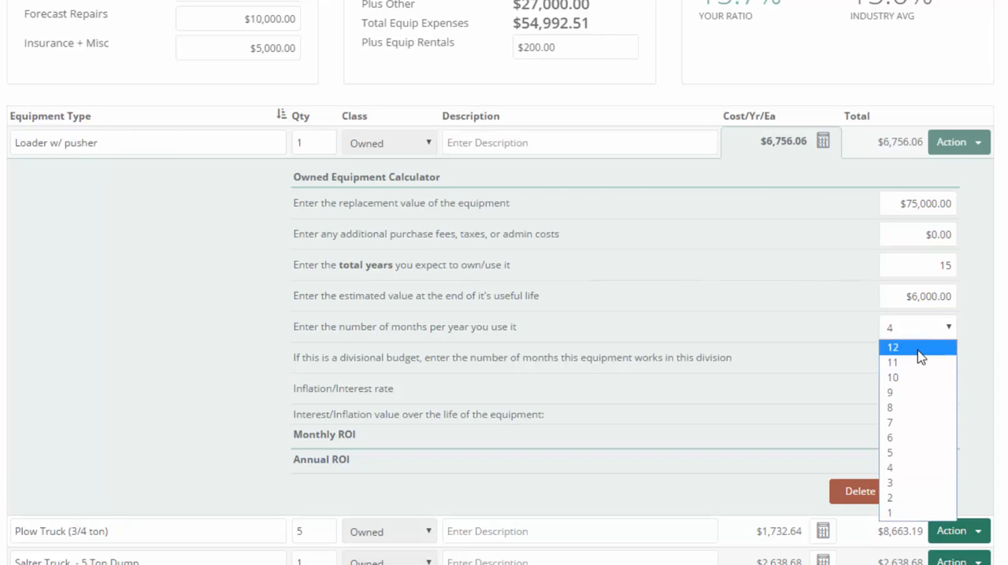
click(916, 354)
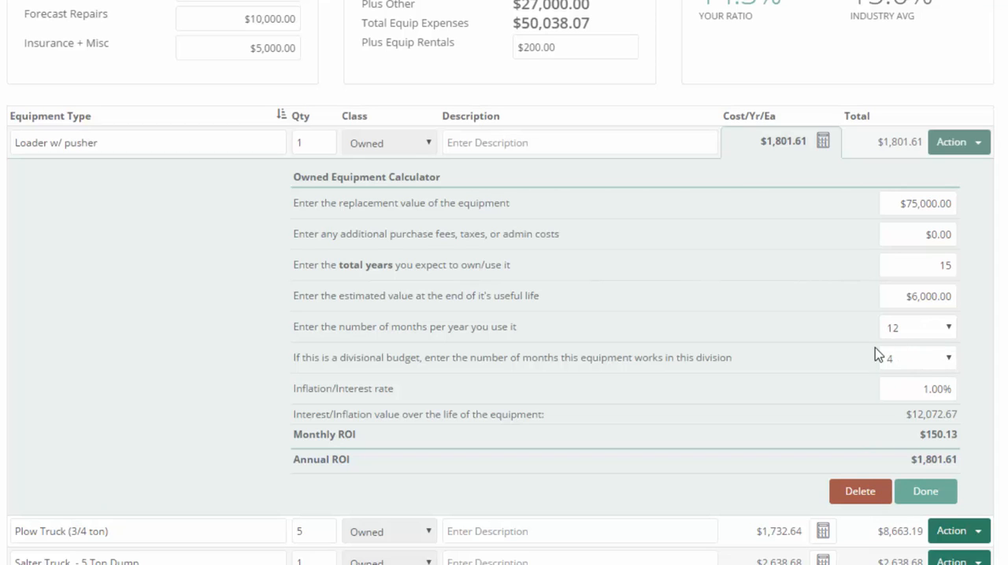
click(913, 366)
click(858, 397)
Return the Loader w/ pusher's months of use per year to 4 and finish its cost calculation
click(905, 329)
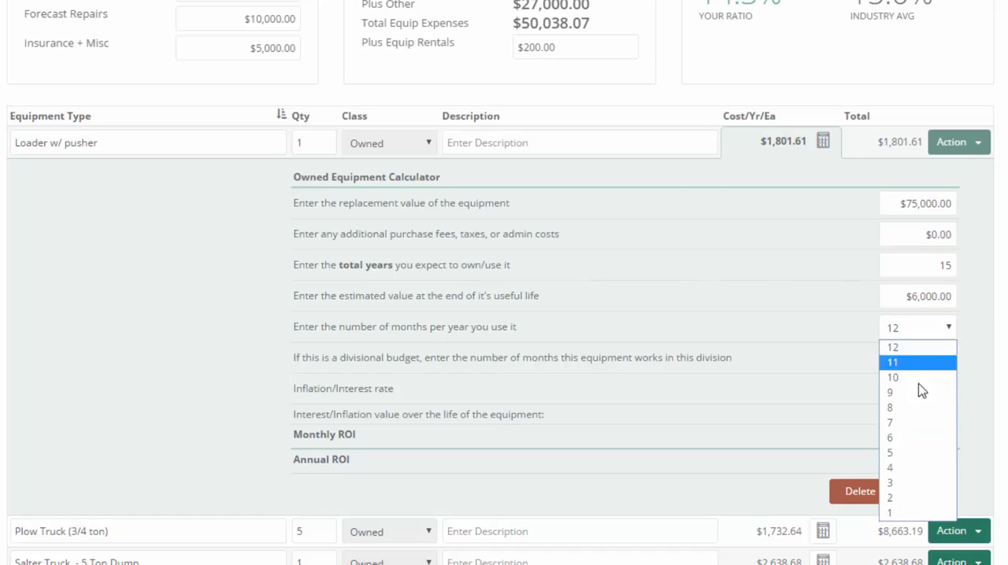
click(893, 467)
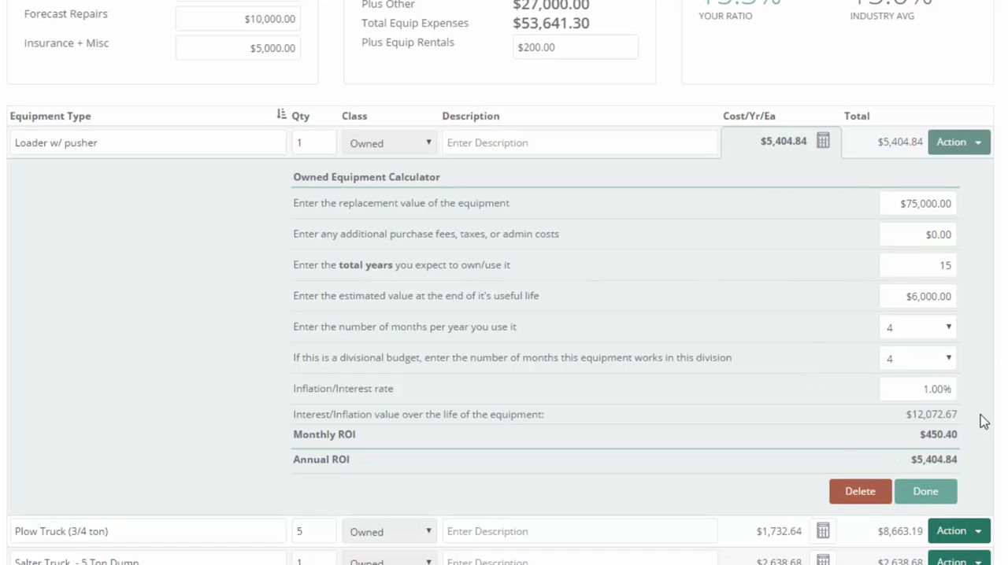
click(915, 494)
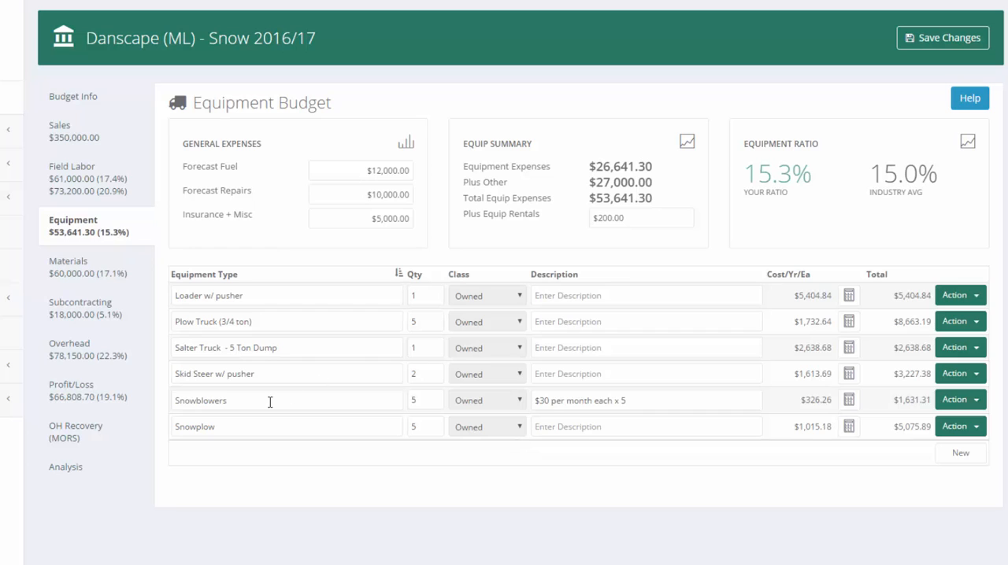
Examine the Snowblowers entry in the equipment list
drag(270, 401, 129, 390)
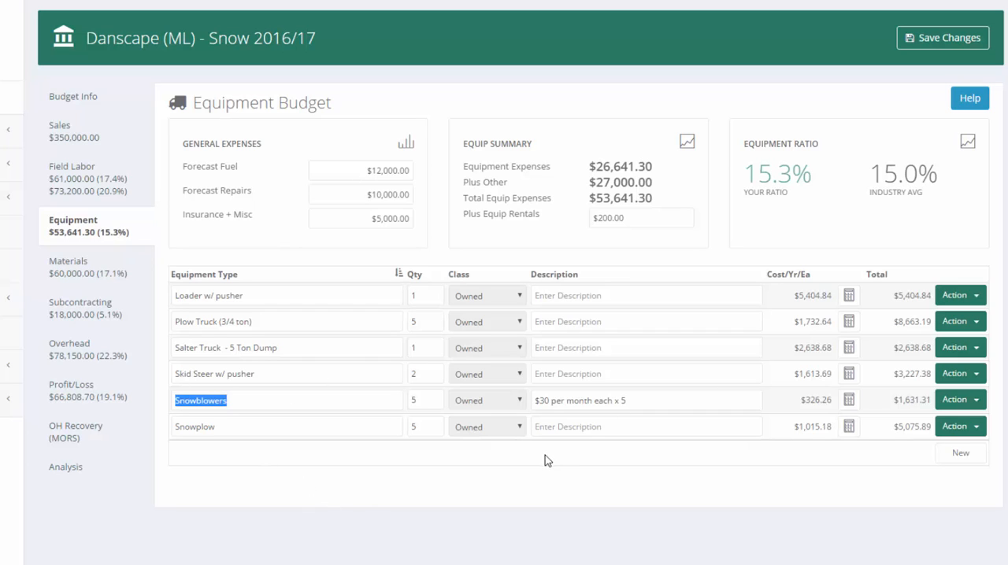